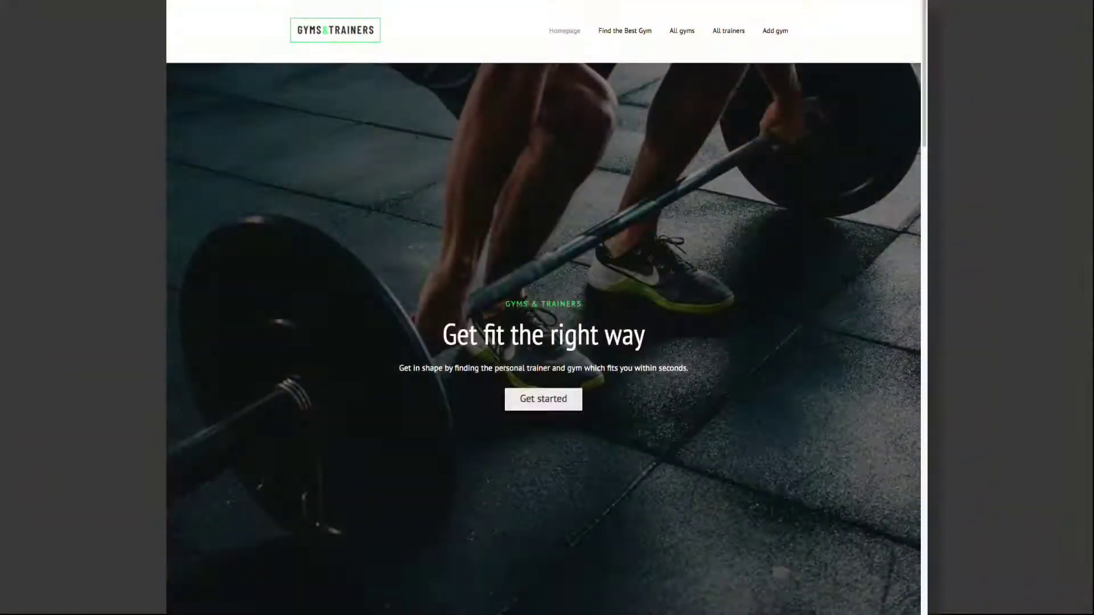
Open the All gyms archive, then the Downtown Fitness Center detail page
{"action": "left_click", "coordinate": [674, 31]}
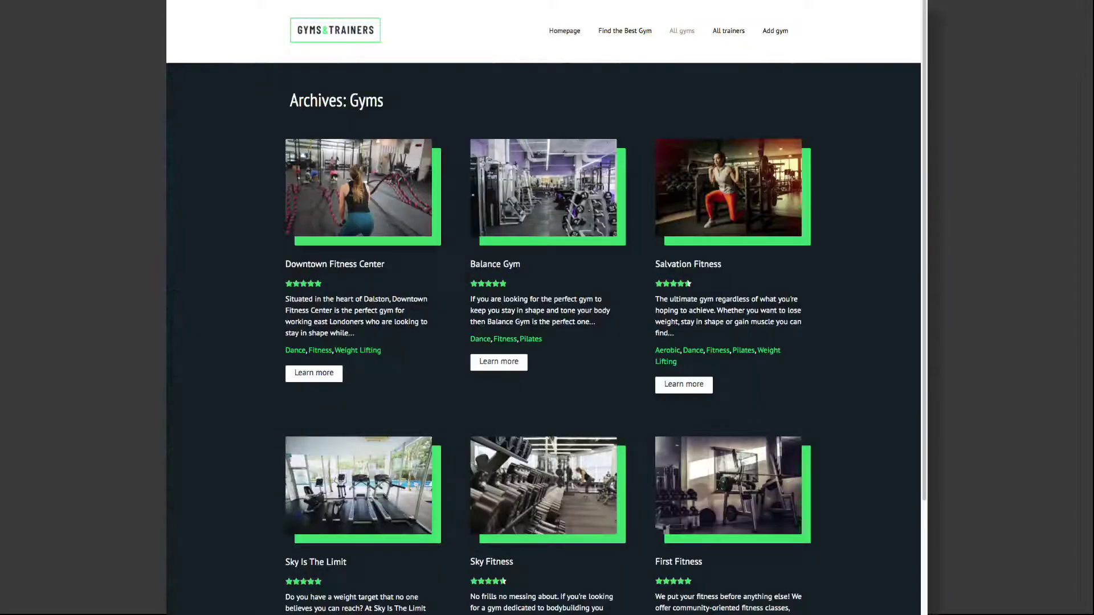
{"action": "left_click", "coordinate": [349, 264]}
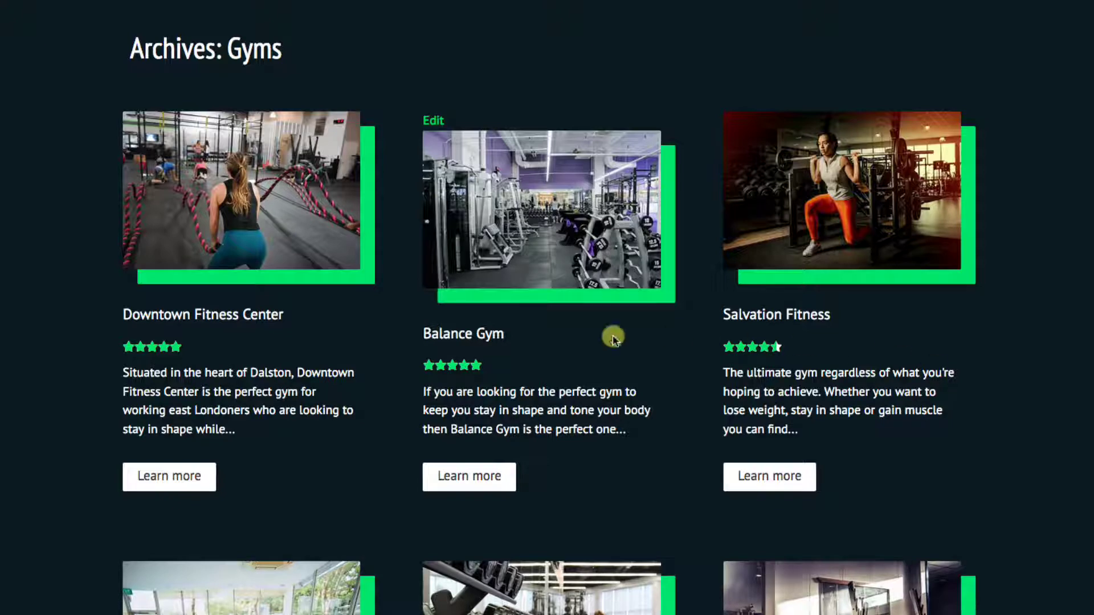
Open the Balance Gym page and follow its Edit link to the front-end form
{"action": "left_click", "coordinate": [504, 257]}
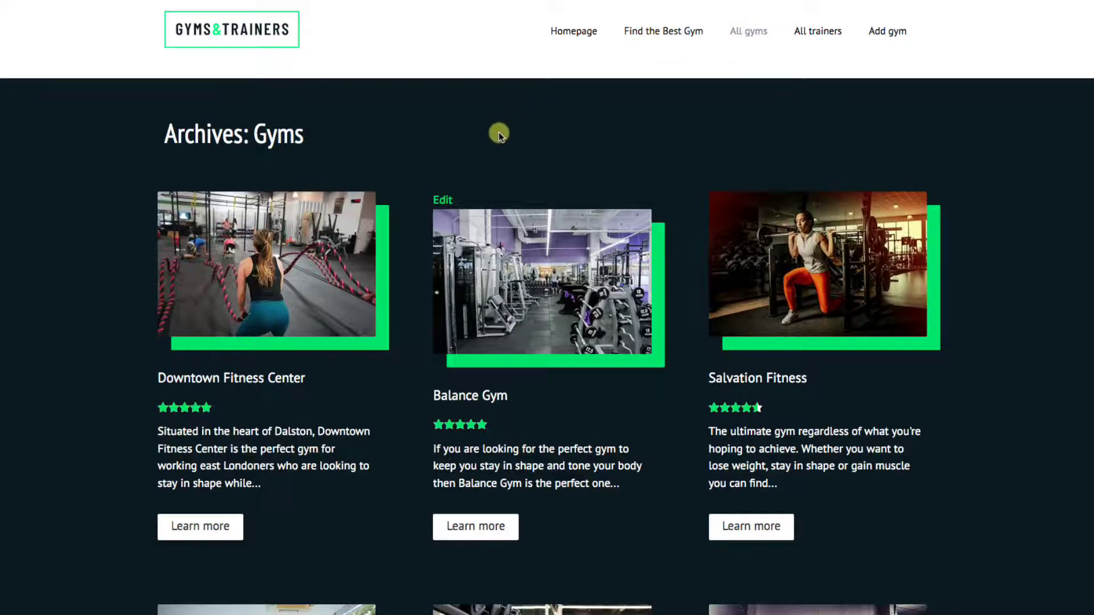
{"action": "left_click", "coordinate": [443, 200]}
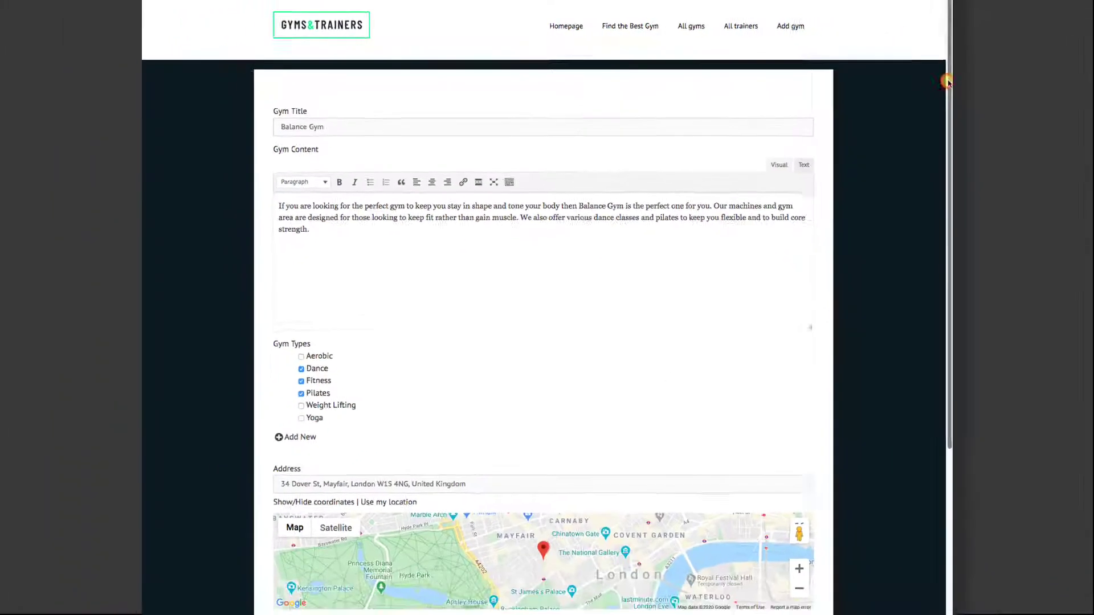
Scroll down the Balance Gym edit form toward the Submit button
{"action": "left_click_drag", "start_coordinate": [947, 81], "coordinate": [943, 286]}
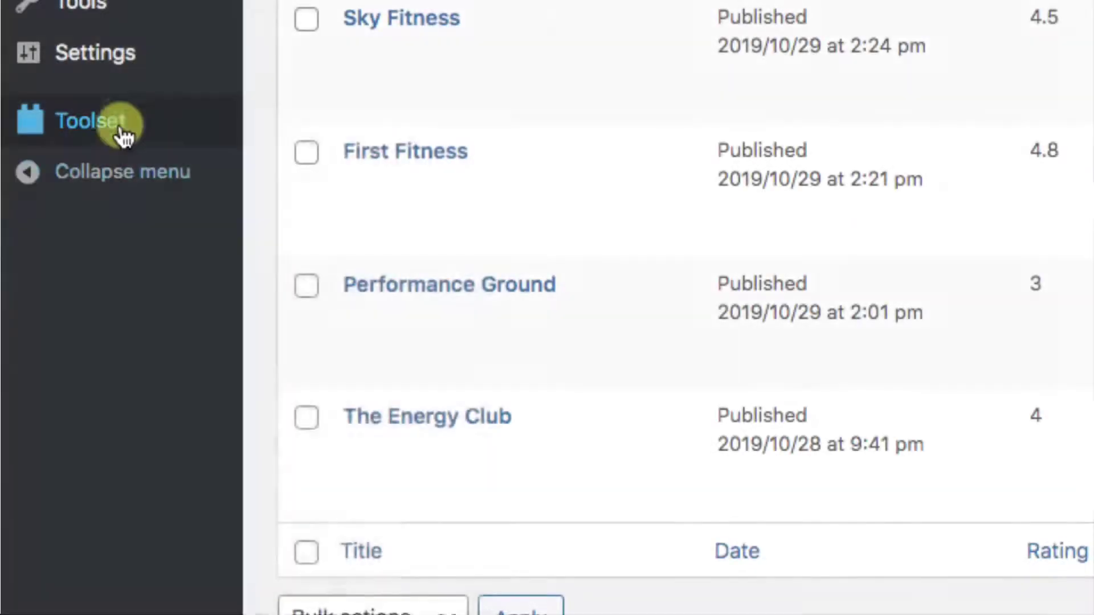
Start a new Toolset post form named 'Edit Gyms Form'
{"action": "mouse_move", "coordinate": [127, 126]}
{"action": "left_click", "coordinate": [330, 510]}
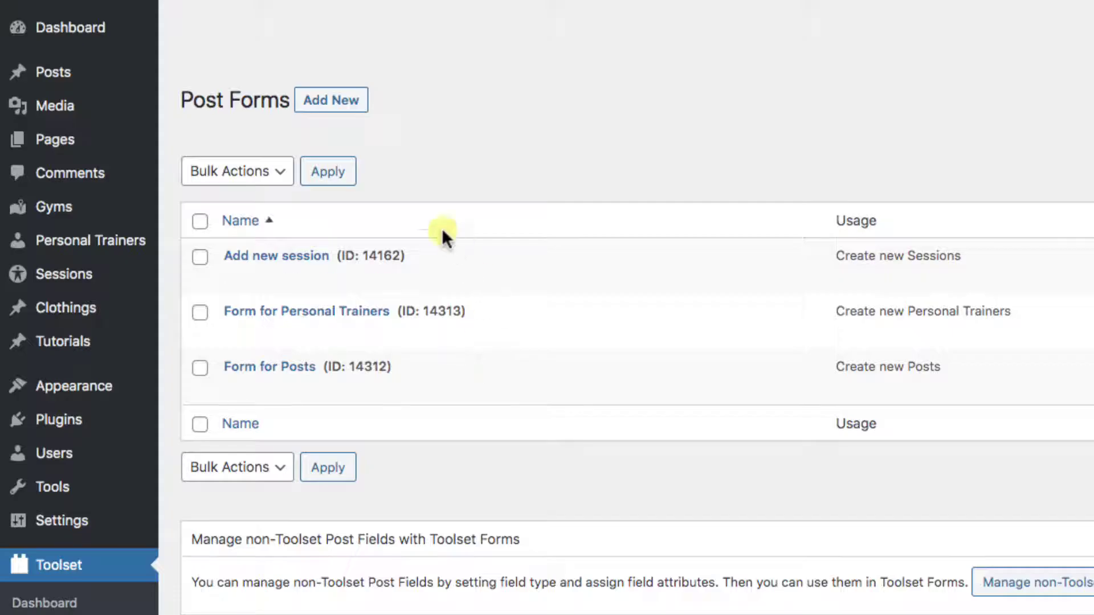
{"action": "left_click", "coordinate": [338, 105]}
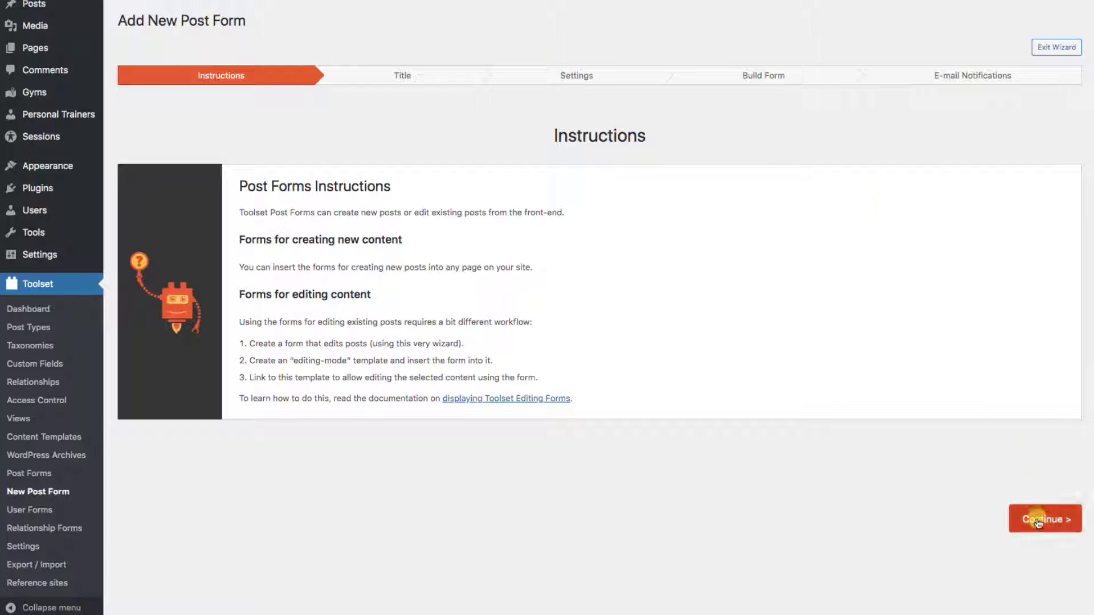
{"action": "left_click", "coordinate": [1037, 519]}
{"action": "left_click", "coordinate": [355, 199]}
{"action": "type", "text": "Edit Gy"}
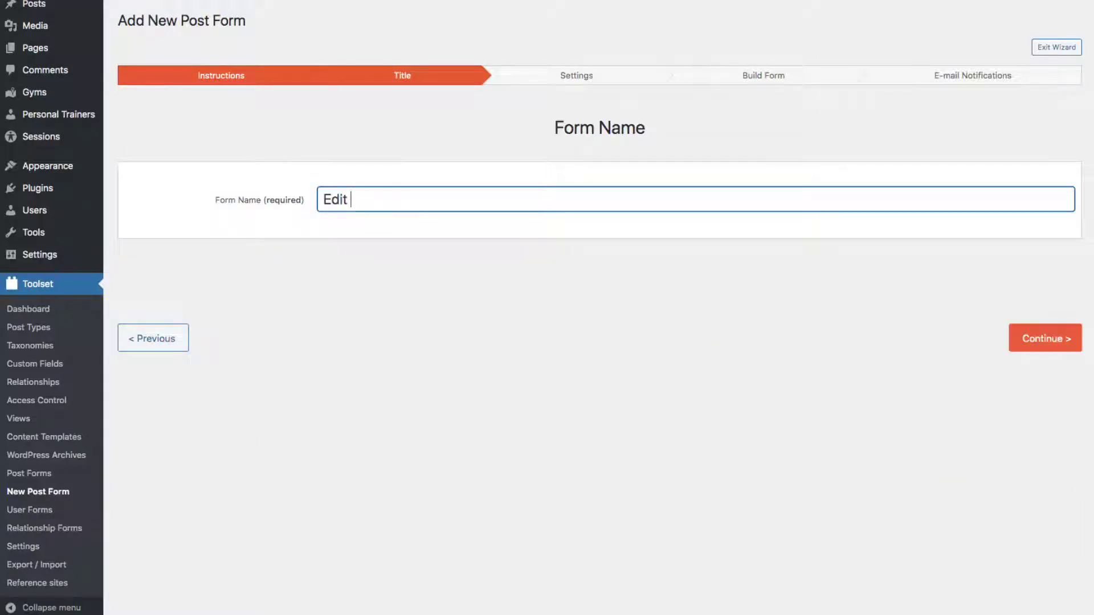
{"action": "type", "text": "ms Form"}
{"action": "left_click", "coordinate": [1036, 340]}
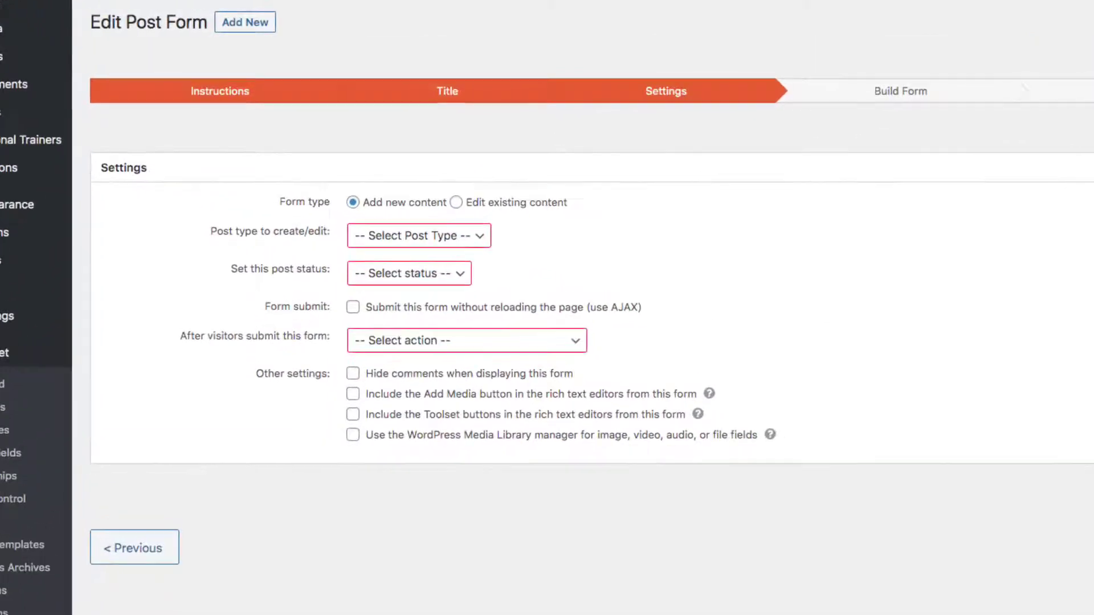
Set the form to edit existing Gyms as Published, showing 'Thank you for the submission!' afterwards
{"action": "left_click", "coordinate": [477, 220]}
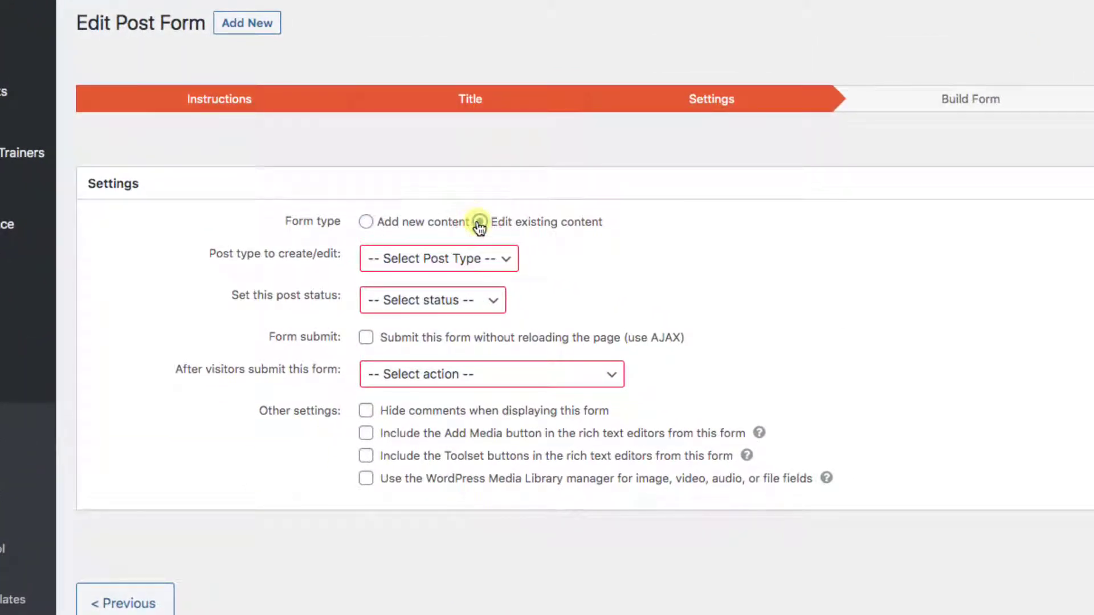
{"action": "left_click", "coordinate": [461, 256]}
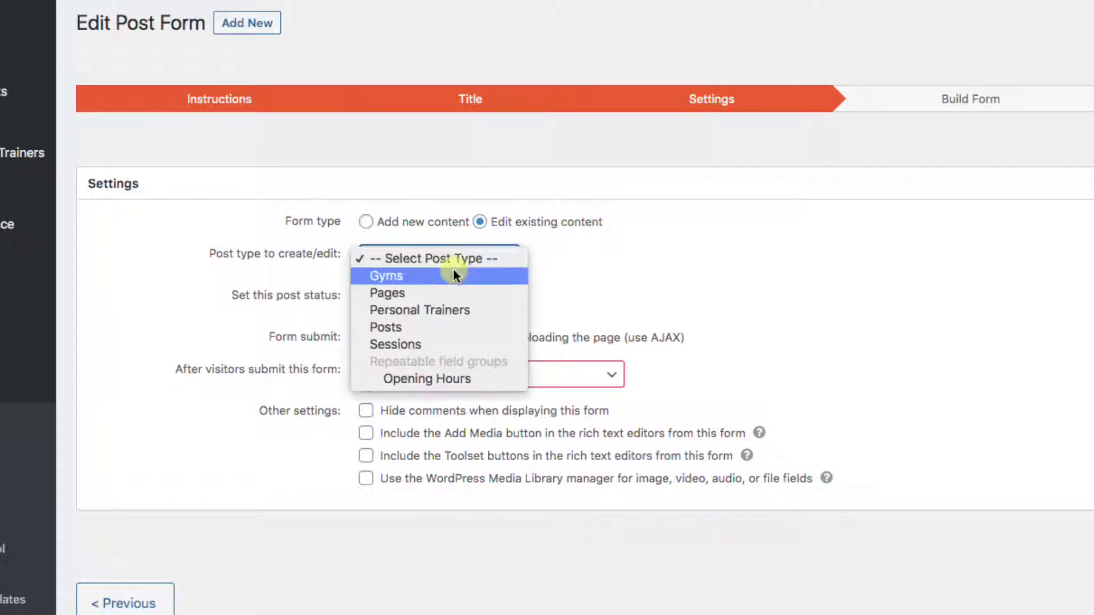
{"action": "left_click", "coordinate": [453, 271]}
{"action": "left_click", "coordinate": [455, 298]}
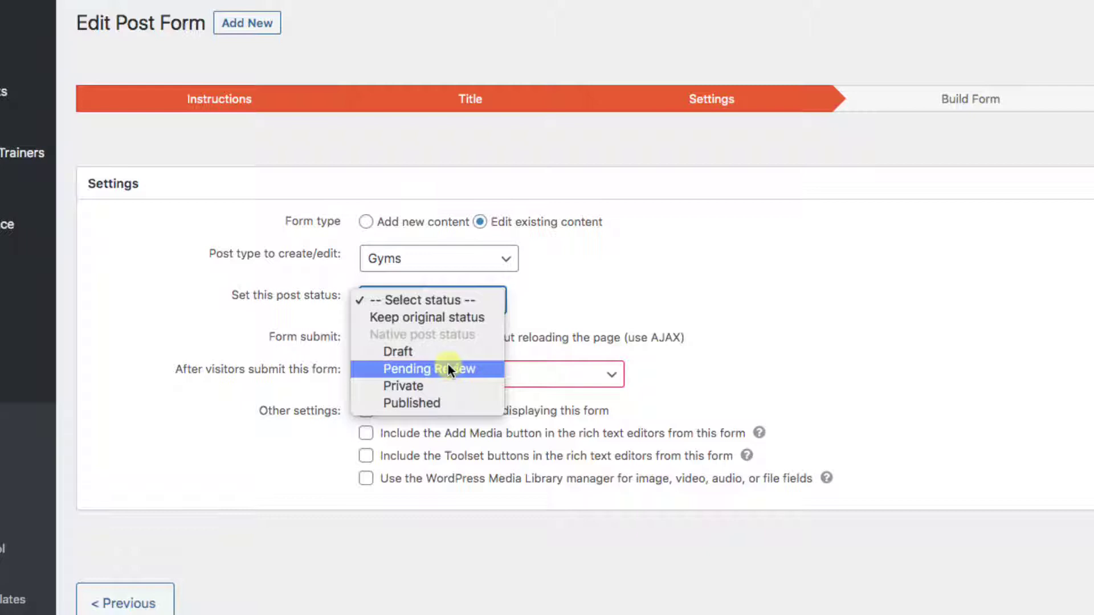
{"action": "left_click", "coordinate": [440, 404]}
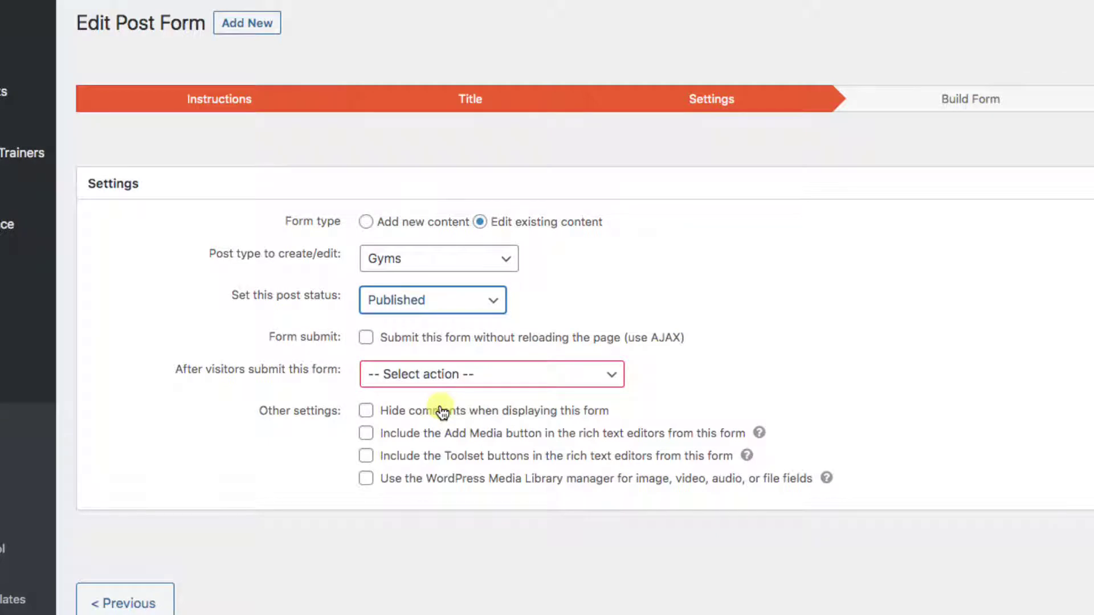
{"action": "left_click", "coordinate": [444, 376]}
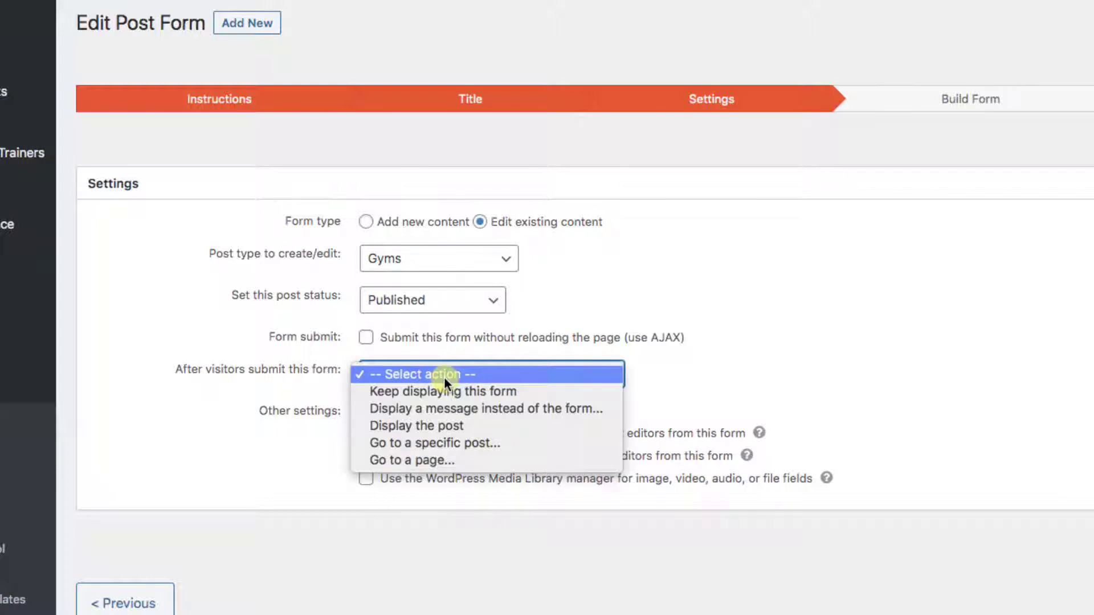
{"action": "left_click", "coordinate": [445, 409]}
{"action": "left_click", "coordinate": [452, 517]}
{"action": "type", "text": "Thank you f"}
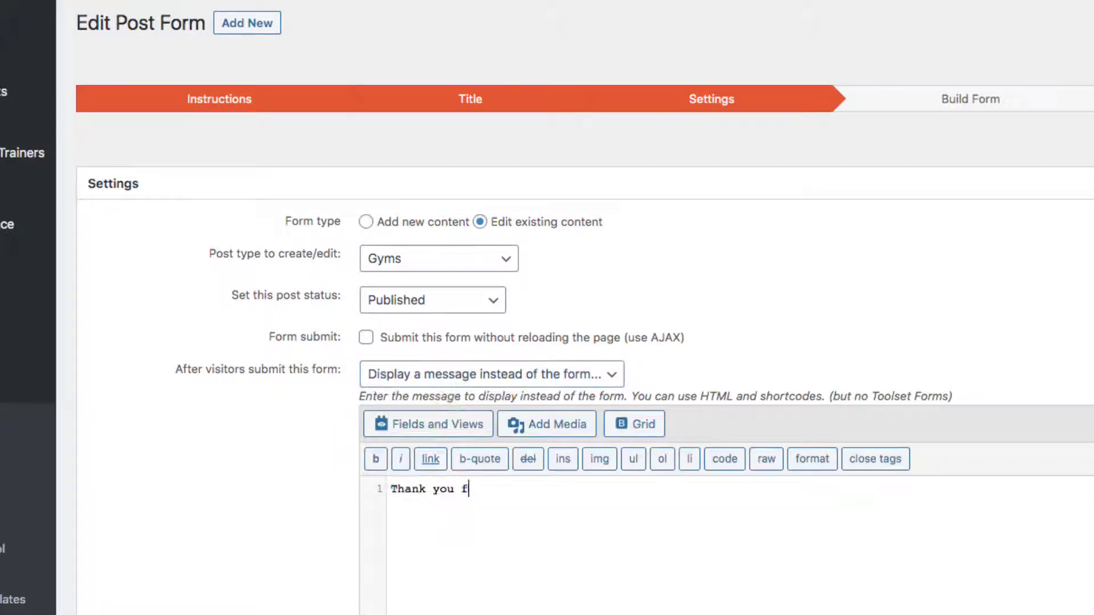
{"action": "type", "text": "or the submission!"}
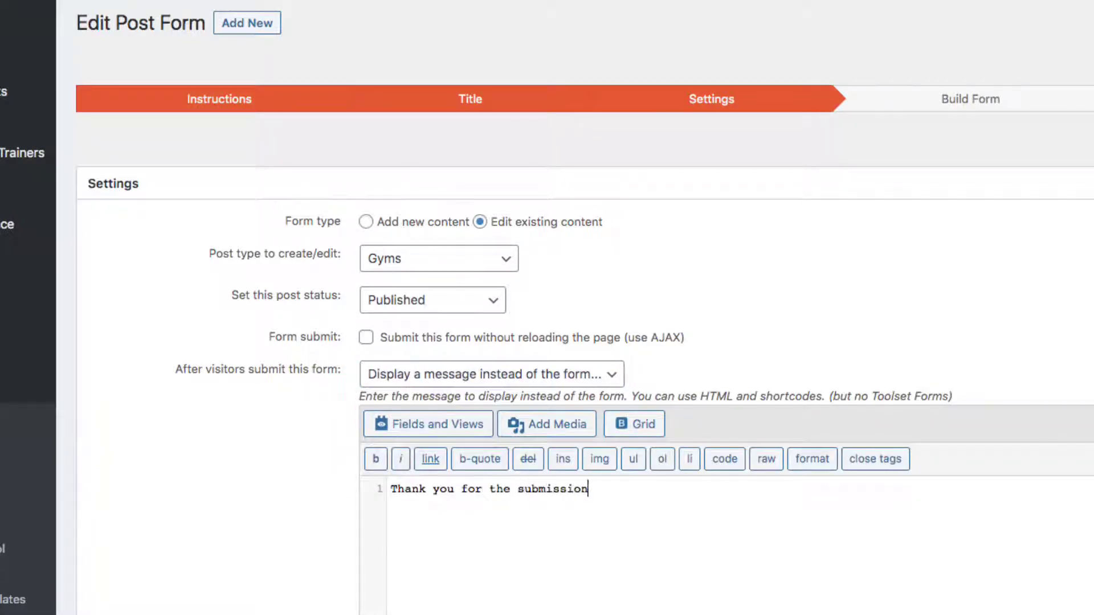
{"action": "scroll", "coordinate": [797, 501], "scroll_direction": "down", "scroll_amount": 5}
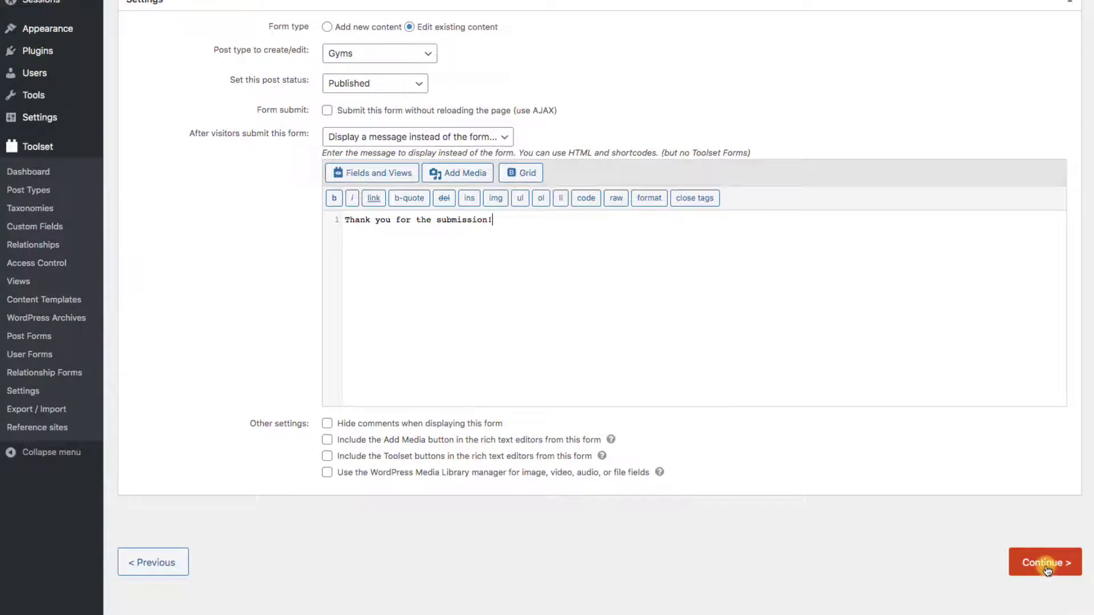
{"action": "left_click", "coordinate": [1046, 563]}
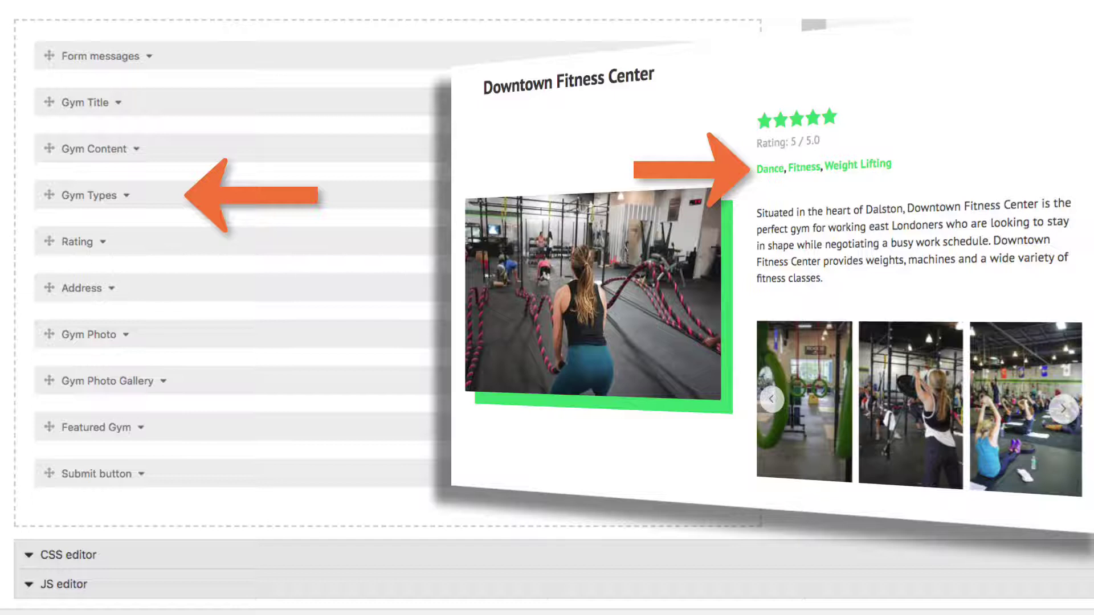
Remove the Rating and Featured Gym fields, then finish the form wizard
{"action": "left_click", "coordinate": [127, 196]}
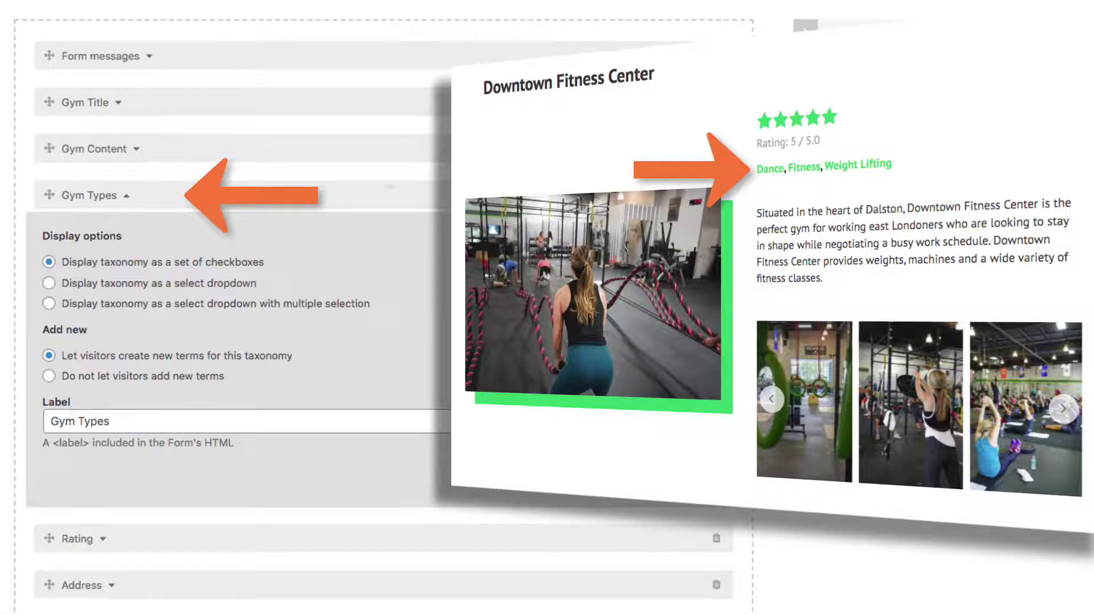
{"action": "left_click", "coordinate": [141, 194]}
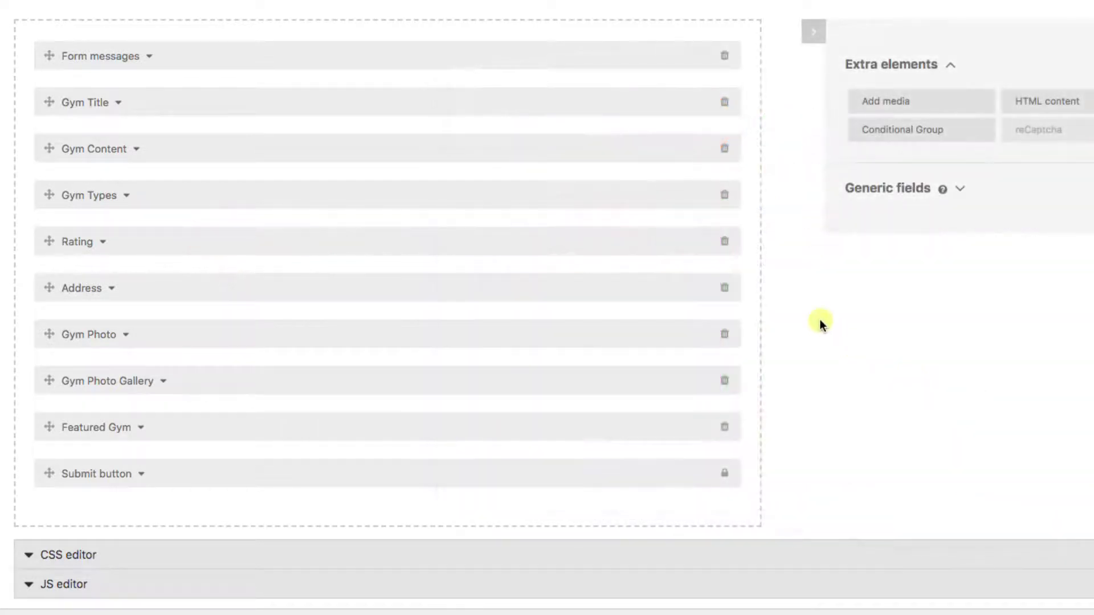
{"action": "left_click", "coordinate": [724, 242]}
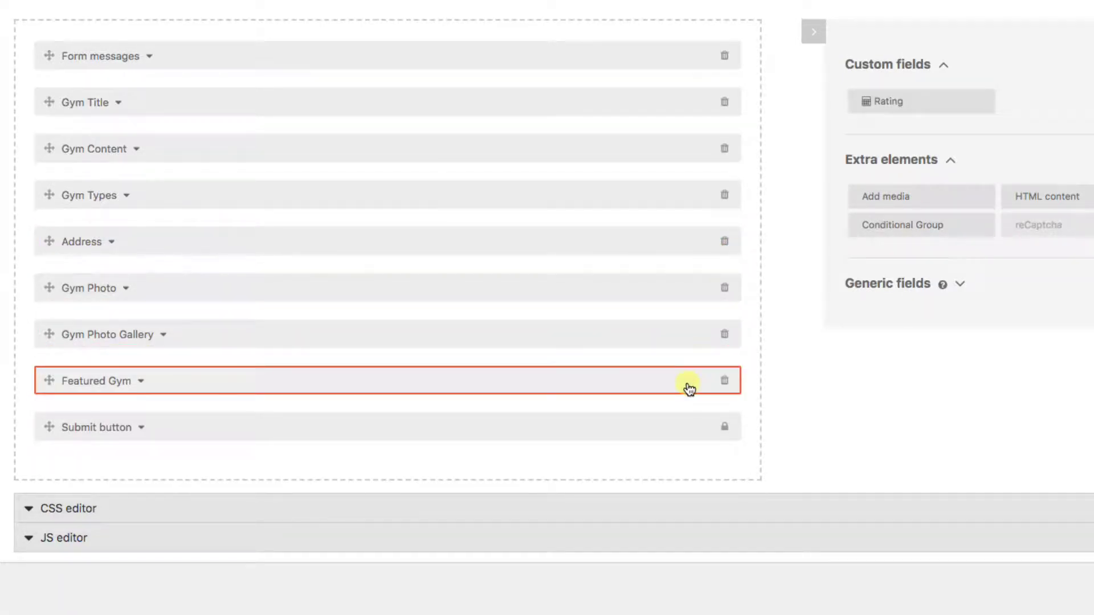
{"action": "left_click", "coordinate": [728, 380]}
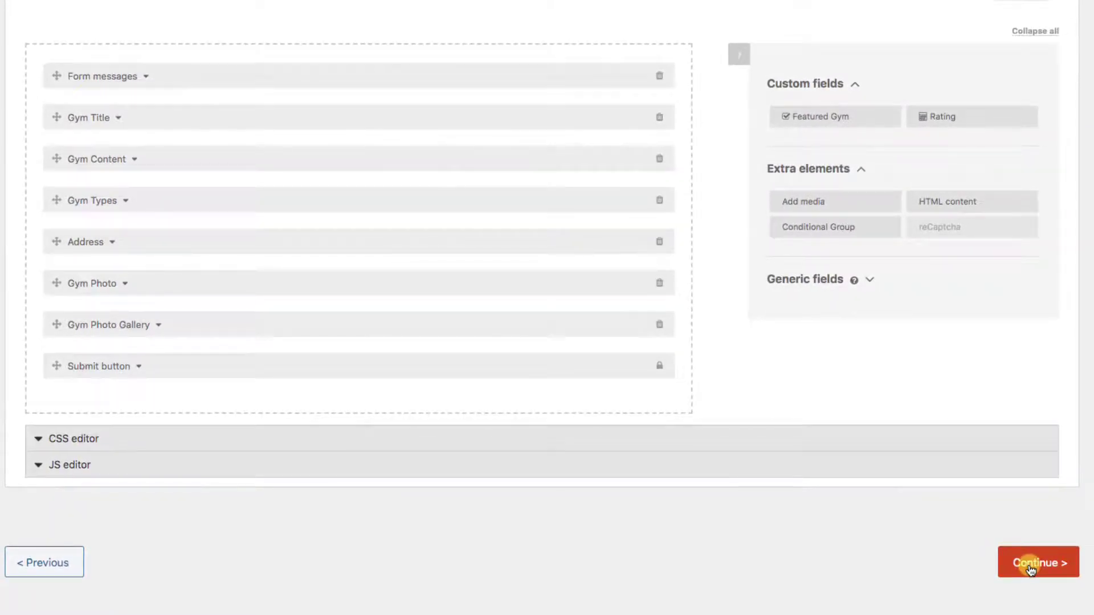
{"action": "left_click", "coordinate": [1032, 569]}
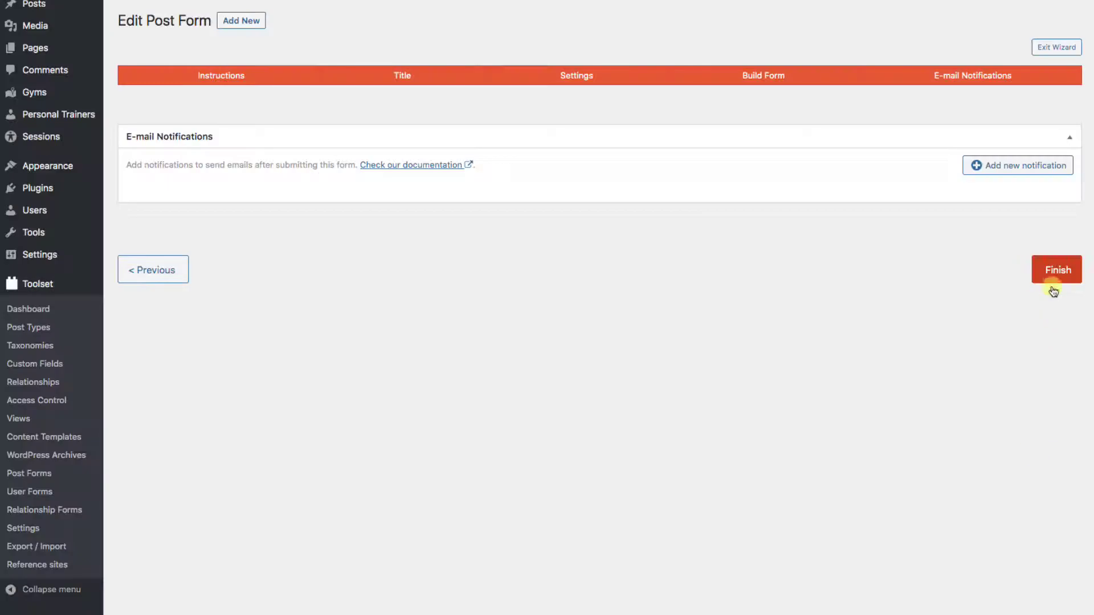
{"action": "left_click", "coordinate": [1045, 572]}
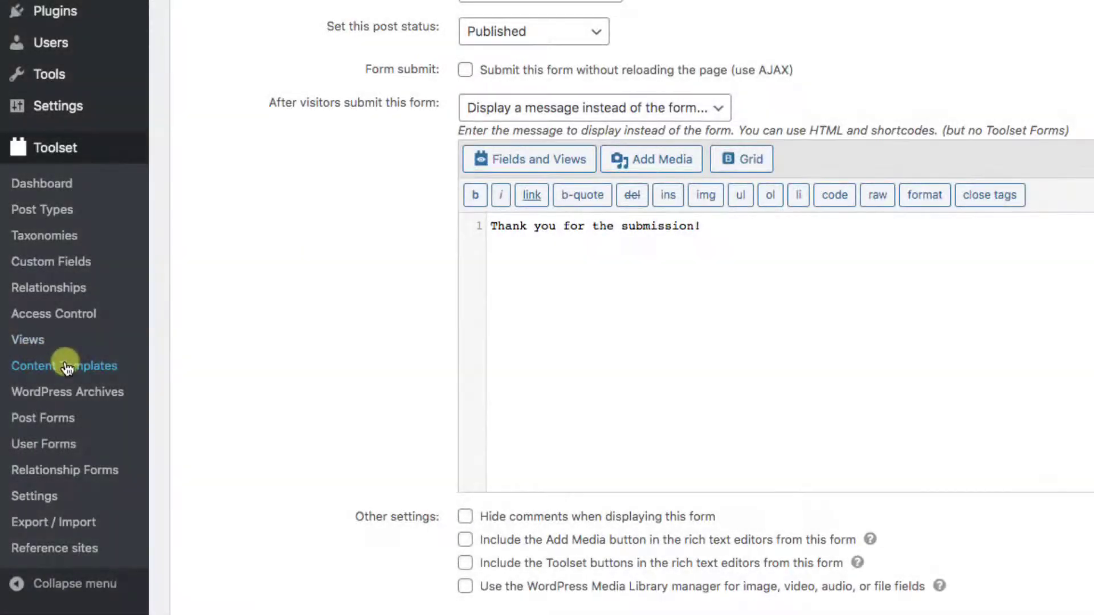
Create a new content template named 'Template for Gym Edit Form'
{"action": "left_click", "coordinate": [66, 368]}
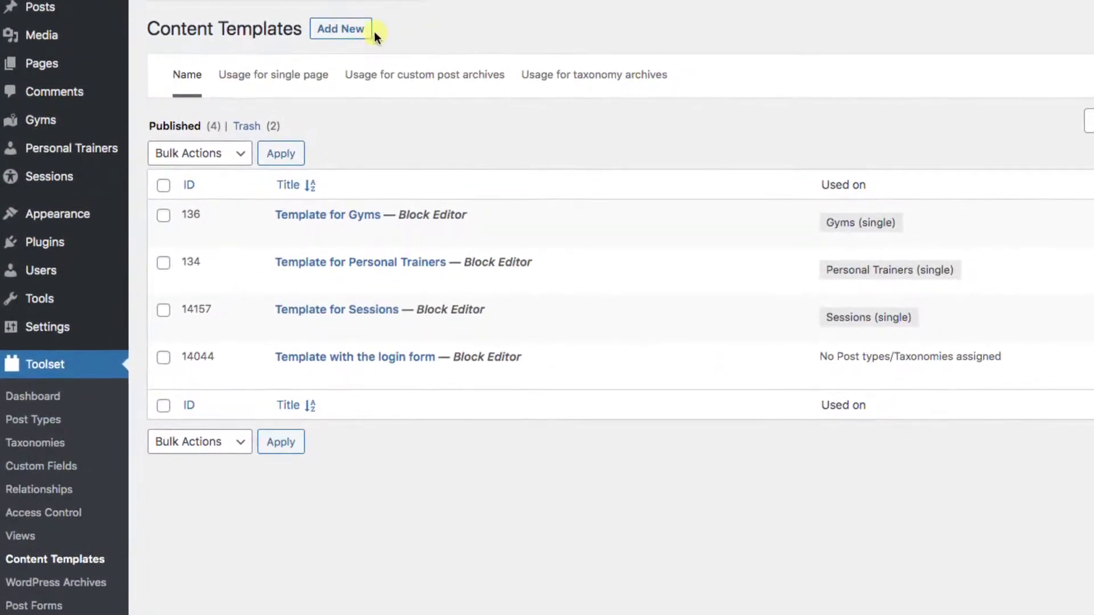
{"action": "left_click", "coordinate": [344, 2]}
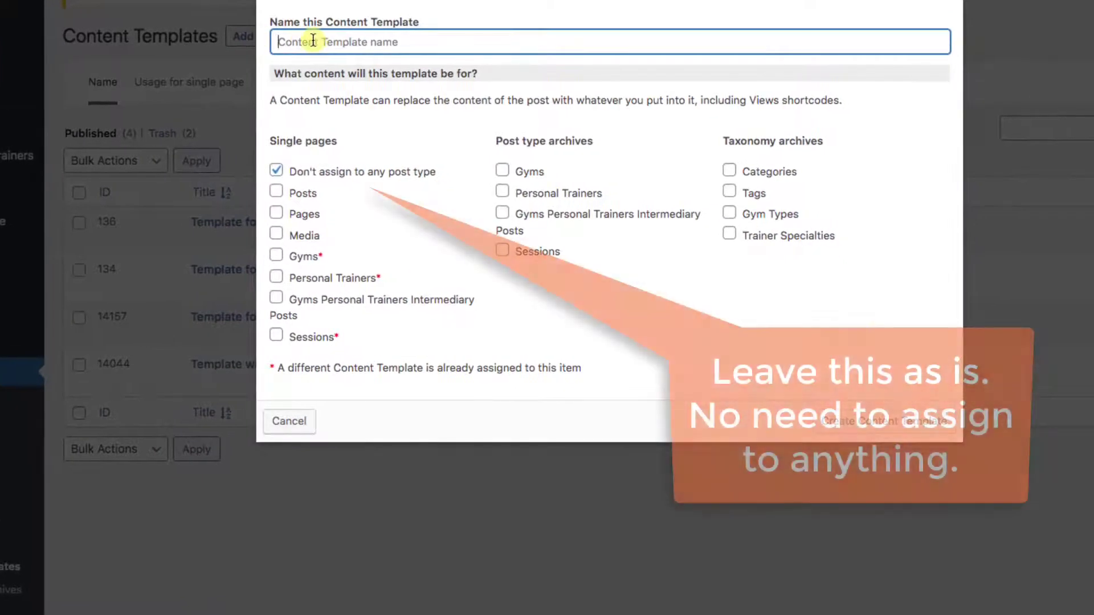
{"action": "type", "text": "Template "}
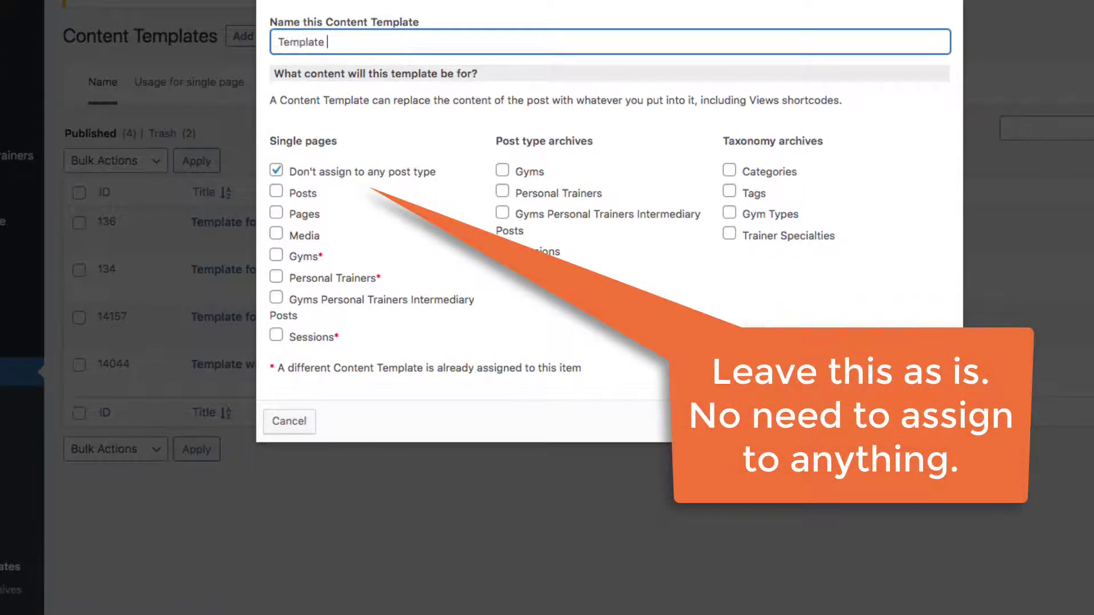
{"action": "type", "text": "for Gym Edit Form"}
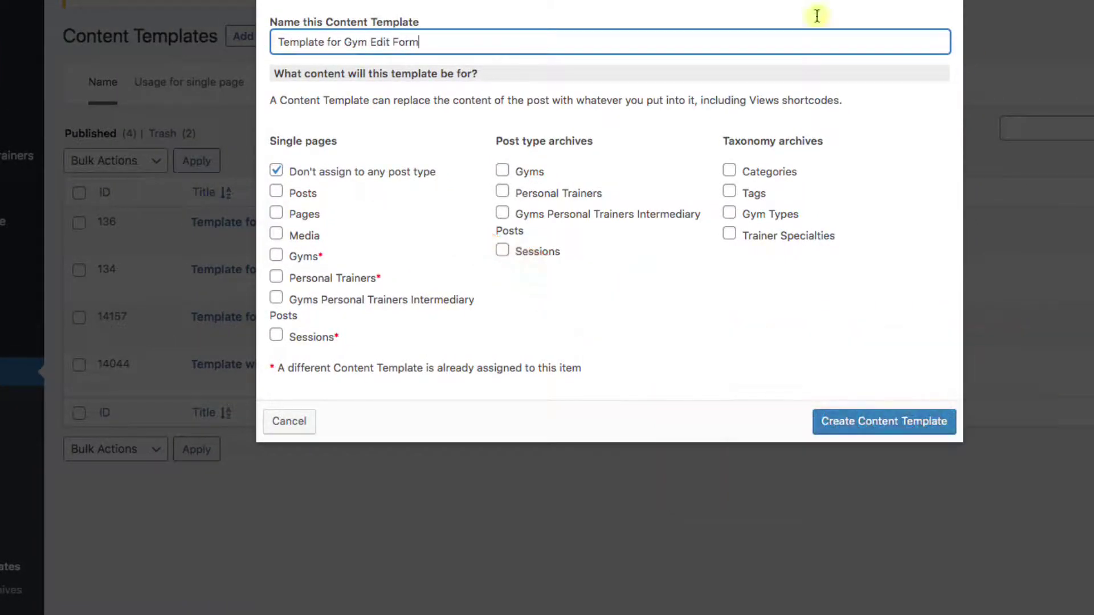
{"action": "left_click", "coordinate": [857, 425]}
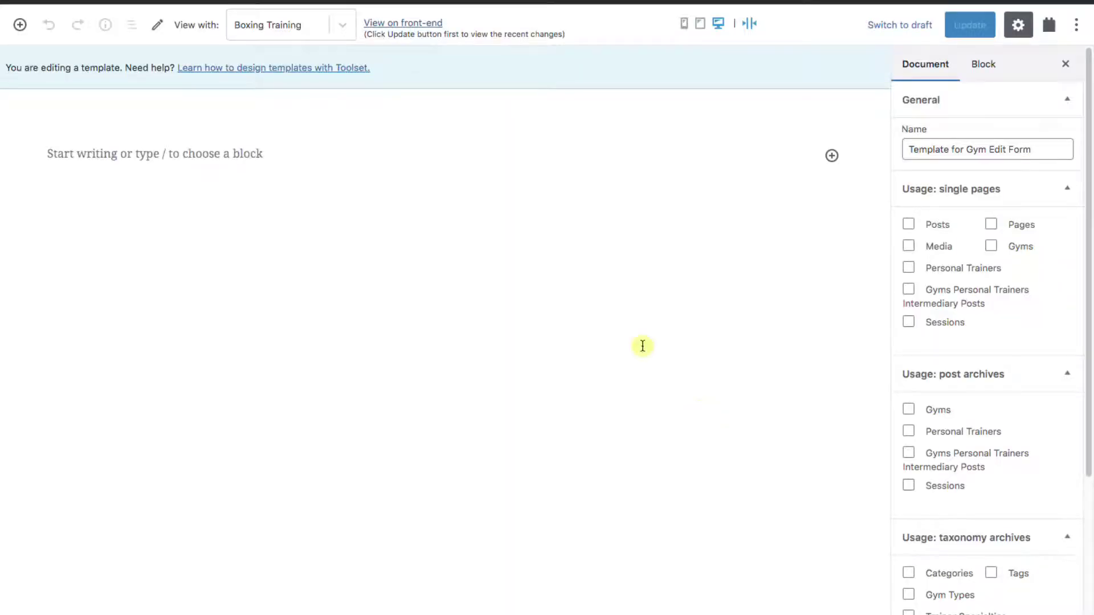
Insert a Toolset Form block using the Edit Gyms Form into the template
{"action": "left_click", "coordinate": [831, 157]}
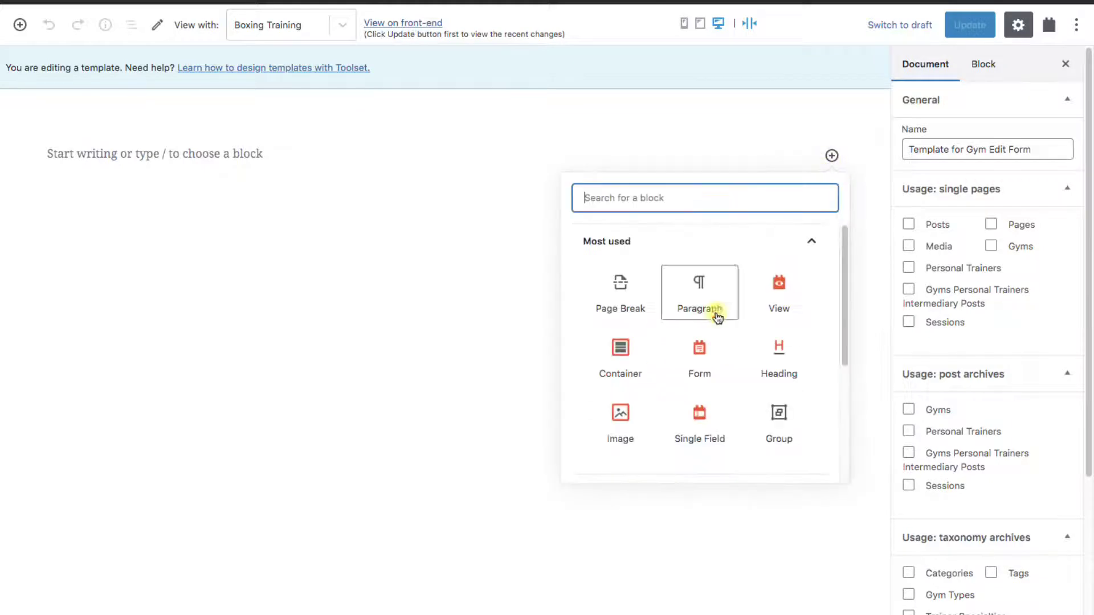
{"action": "left_click", "coordinate": [701, 356]}
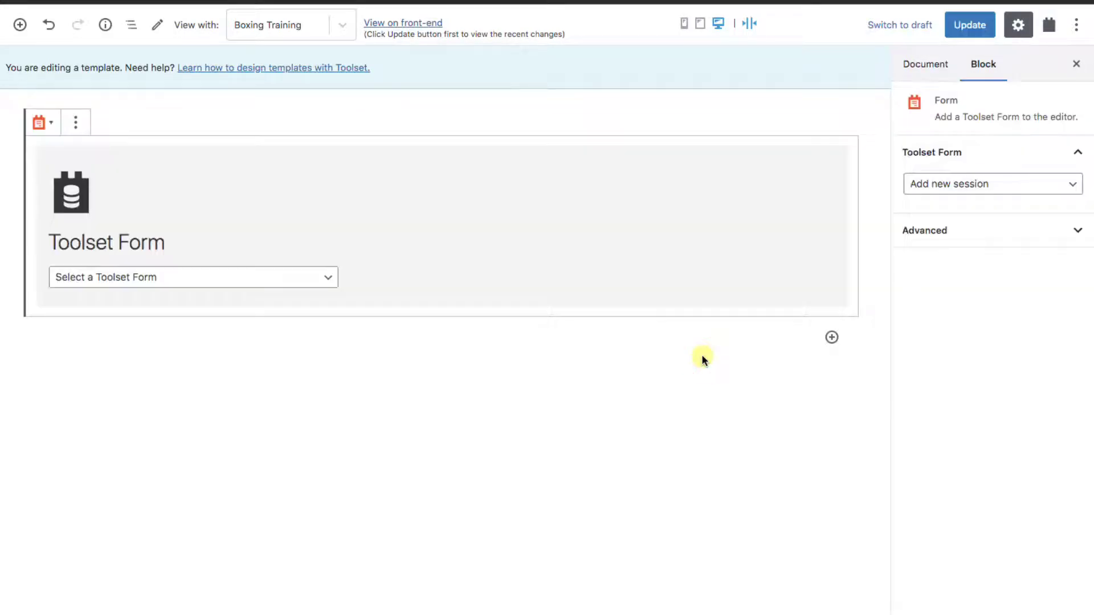
{"action": "left_click", "coordinate": [194, 277]}
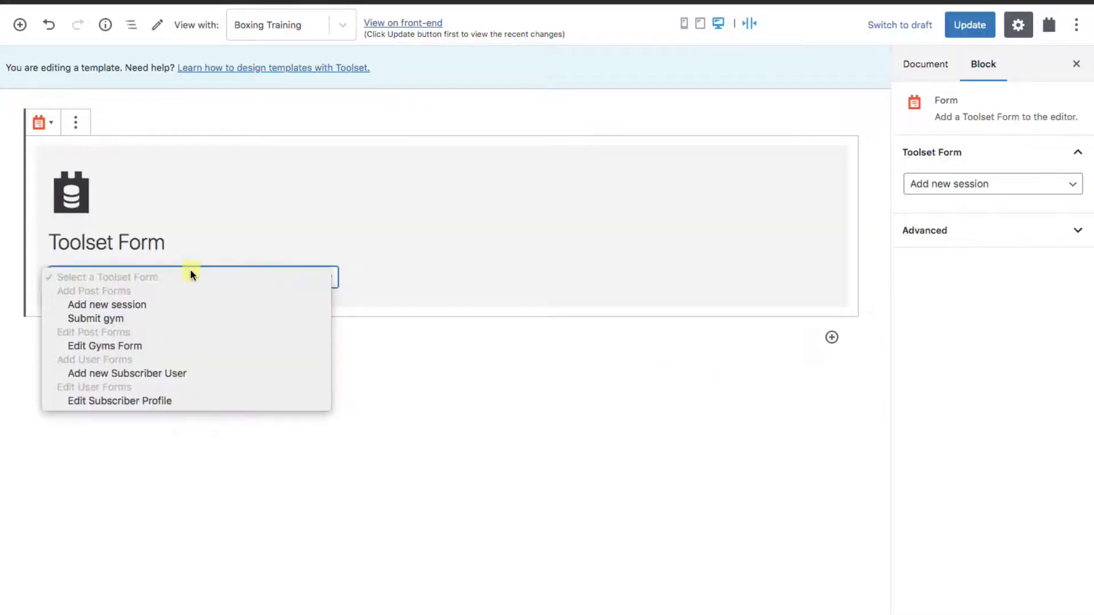
{"action": "left_click", "coordinate": [164, 347]}
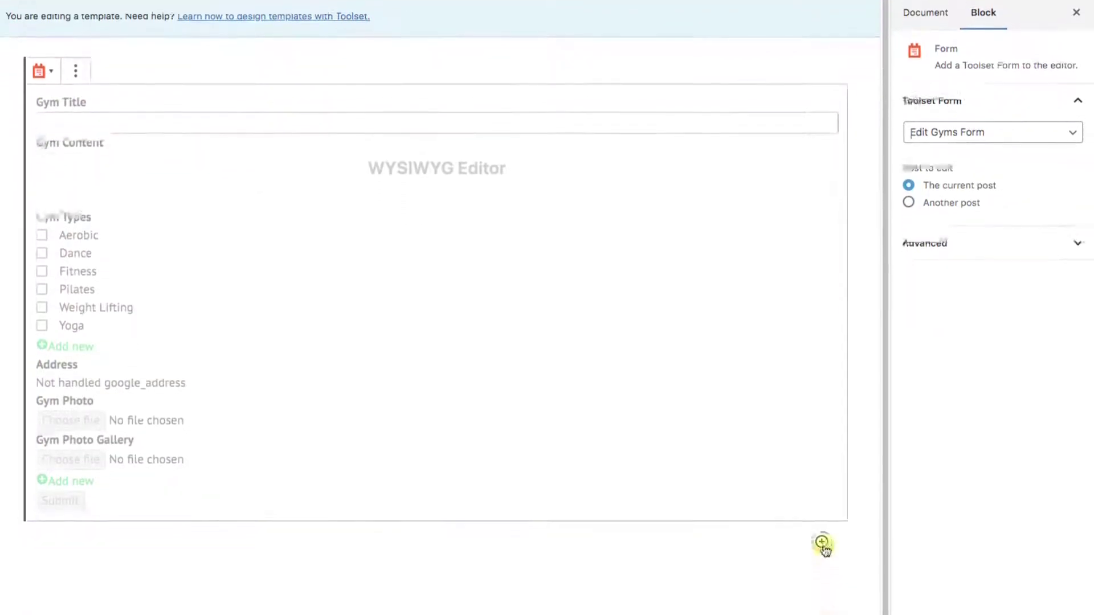
{"action": "left_click", "coordinate": [822, 593]}
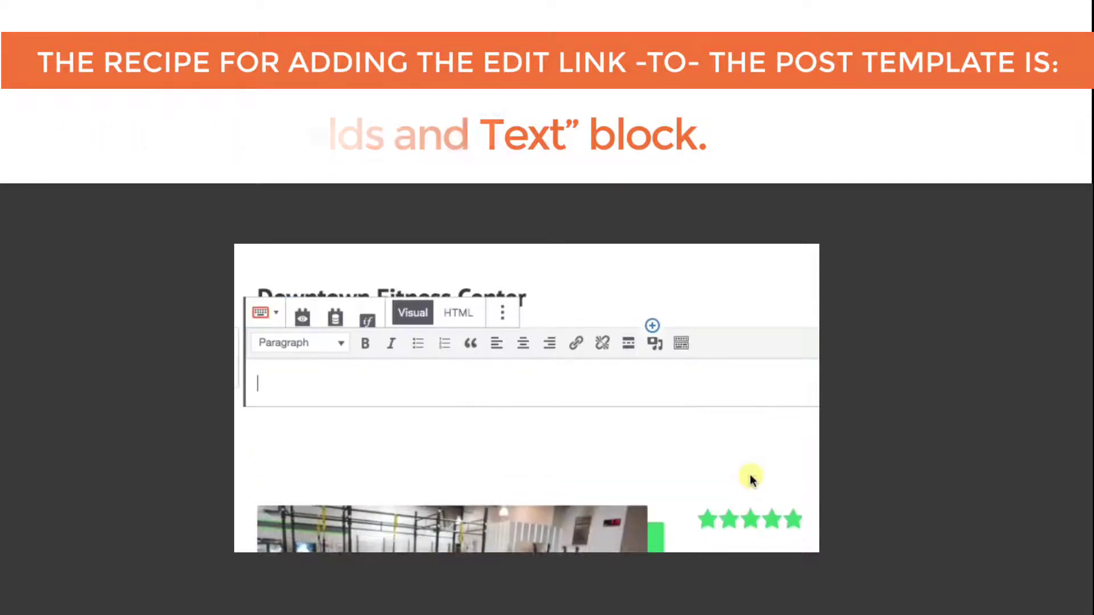
{"action": "left_click", "coordinate": [335, 319]}
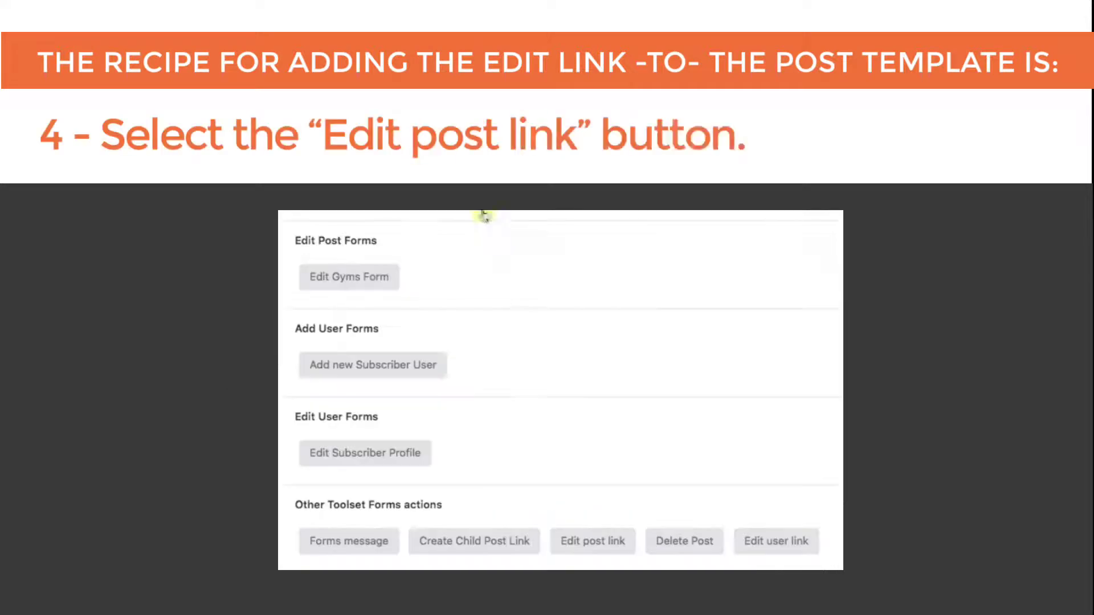
{"action": "left_click", "coordinate": [596, 541]}
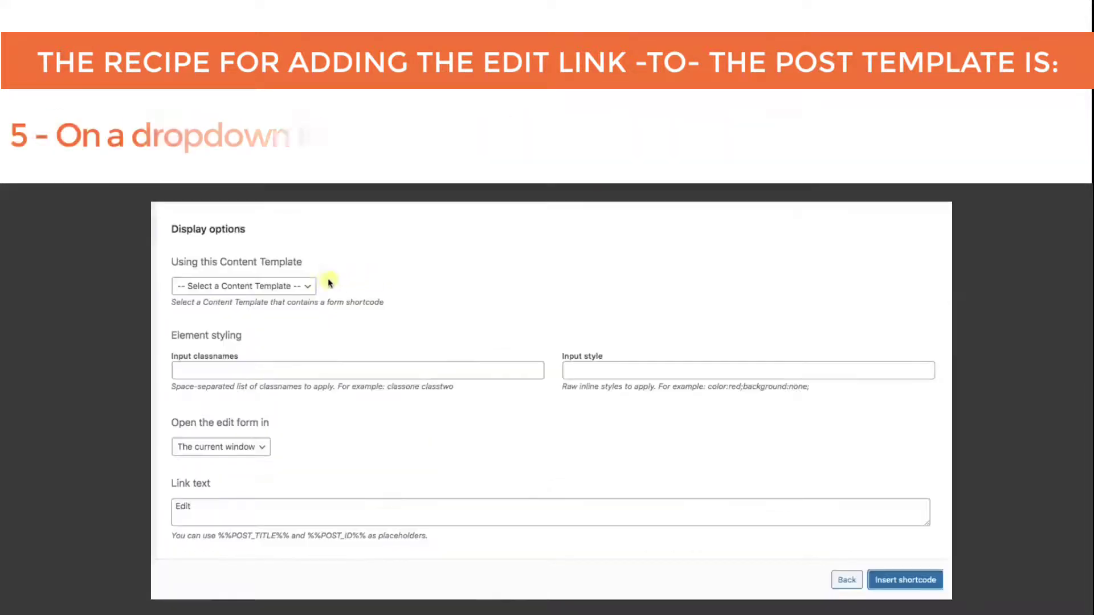
{"action": "left_click", "coordinate": [312, 287]}
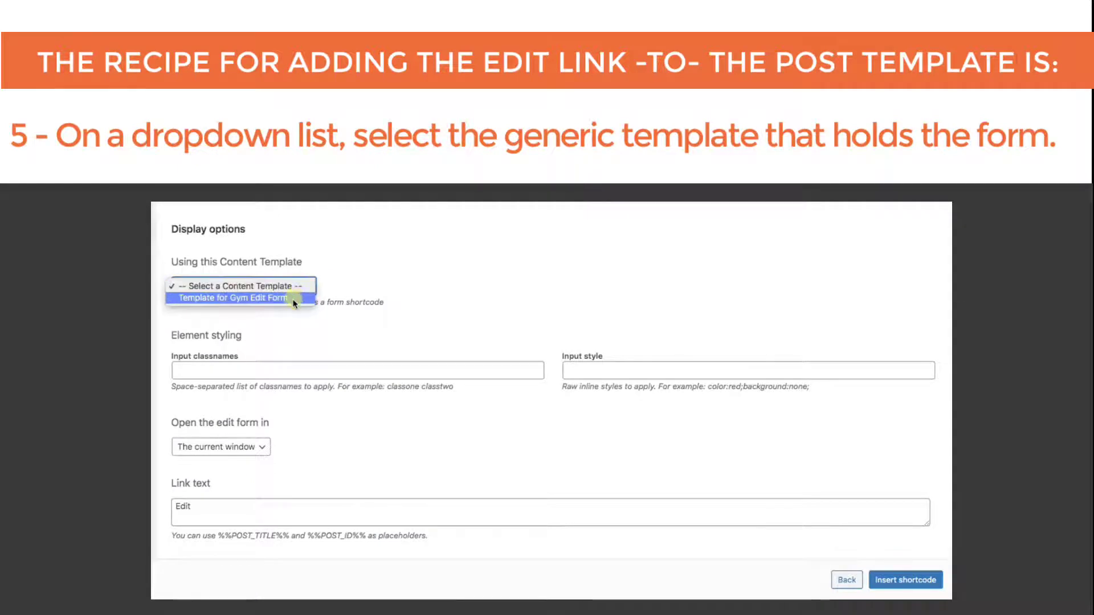
{"action": "left_click", "coordinate": [294, 301]}
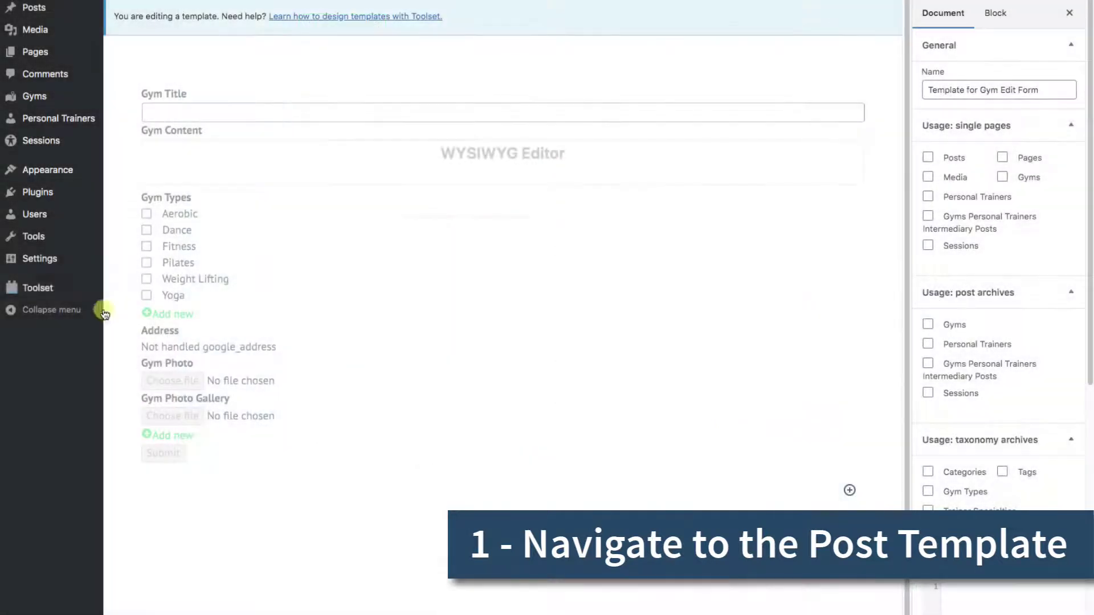
From the Toolset dashboard, open the Template for Gyms content template for single gyms
{"action": "mouse_move", "coordinate": [57, 294]}
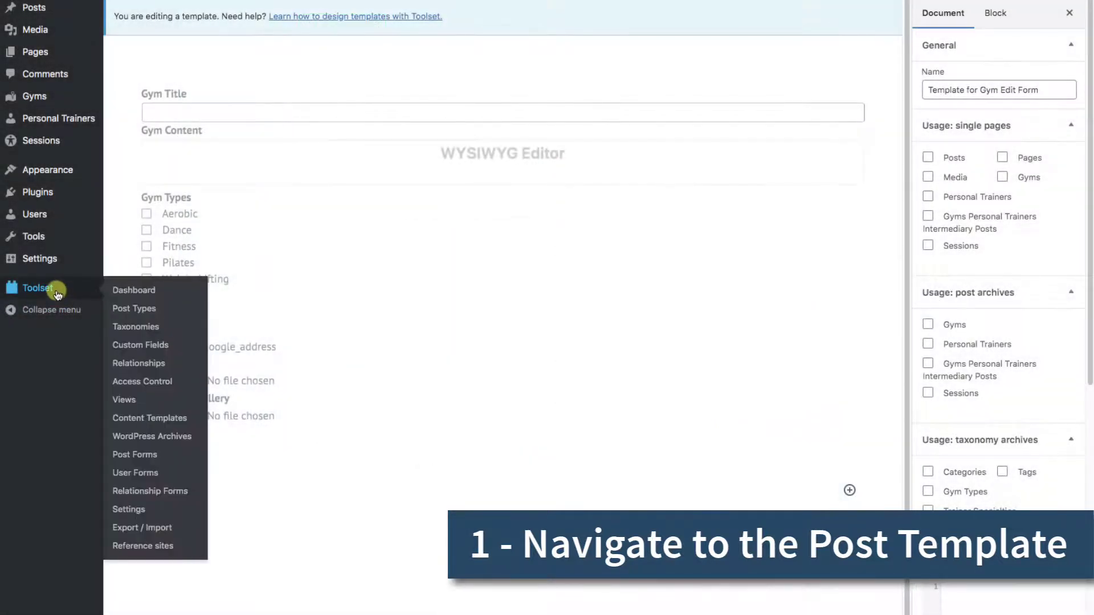
{"action": "left_click", "coordinate": [164, 296]}
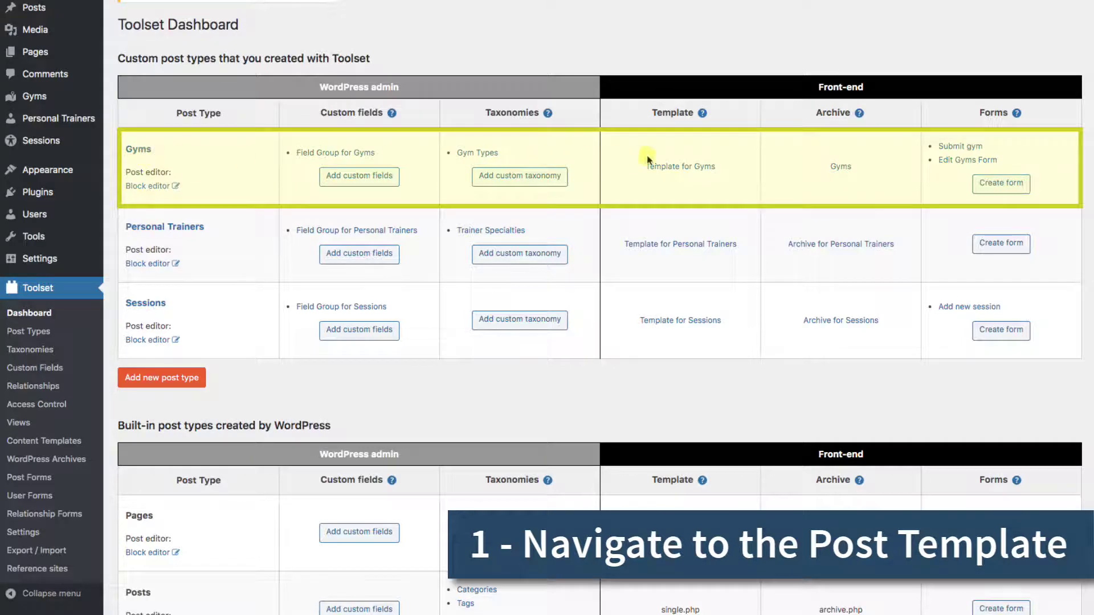
{"action": "left_click", "coordinate": [685, 168]}
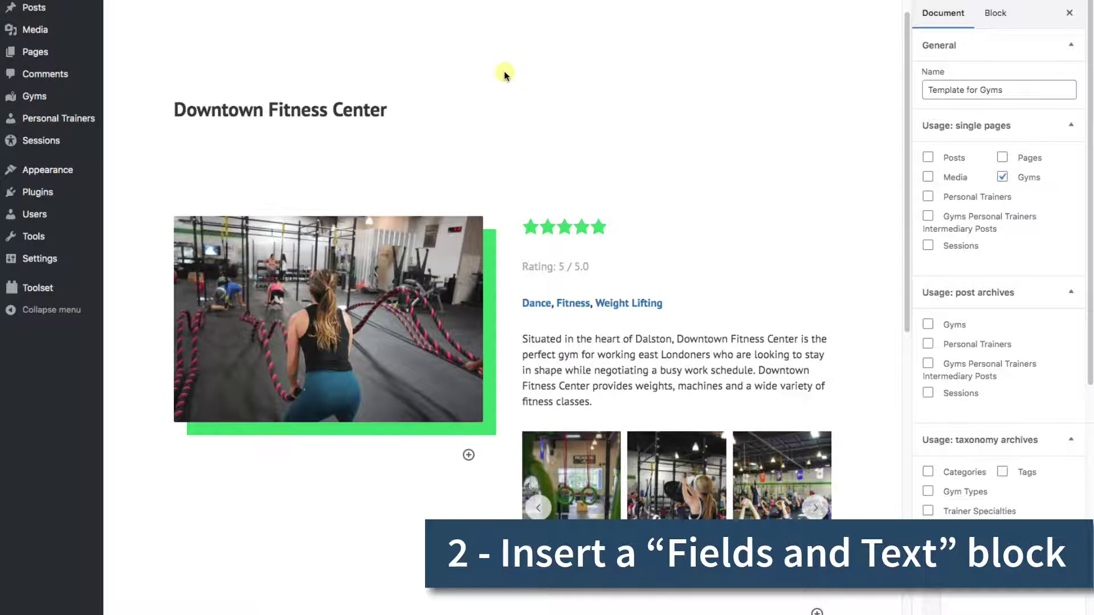
Add a Fields and Text block under the gym title and open its Toolset forms list
{"action": "left_click", "coordinate": [487, 132]}
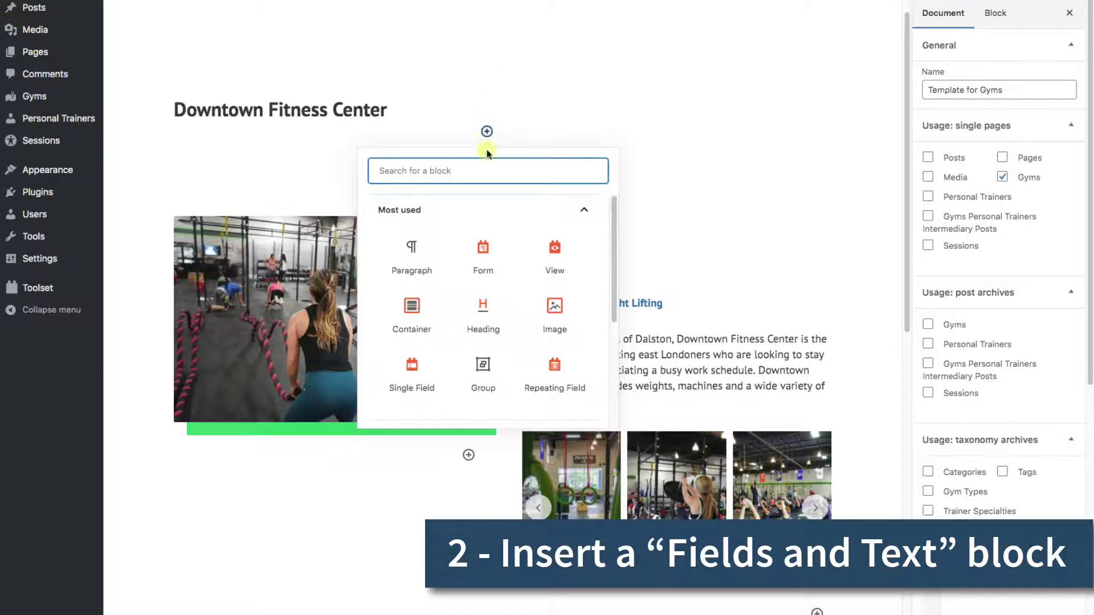
{"action": "type", "text": "field"}
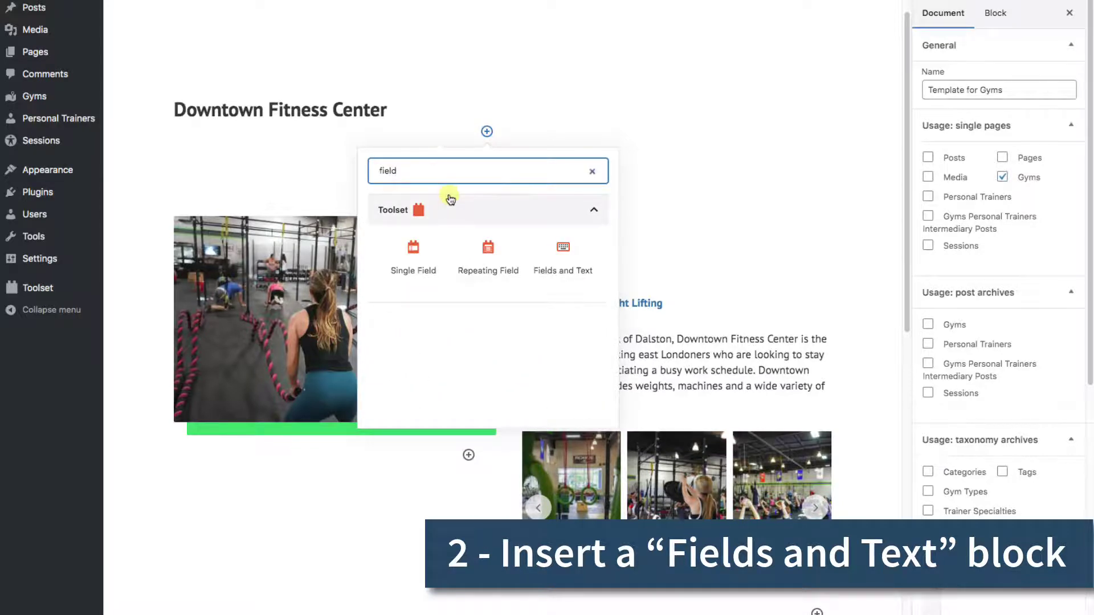
{"action": "left_click", "coordinate": [564, 252]}
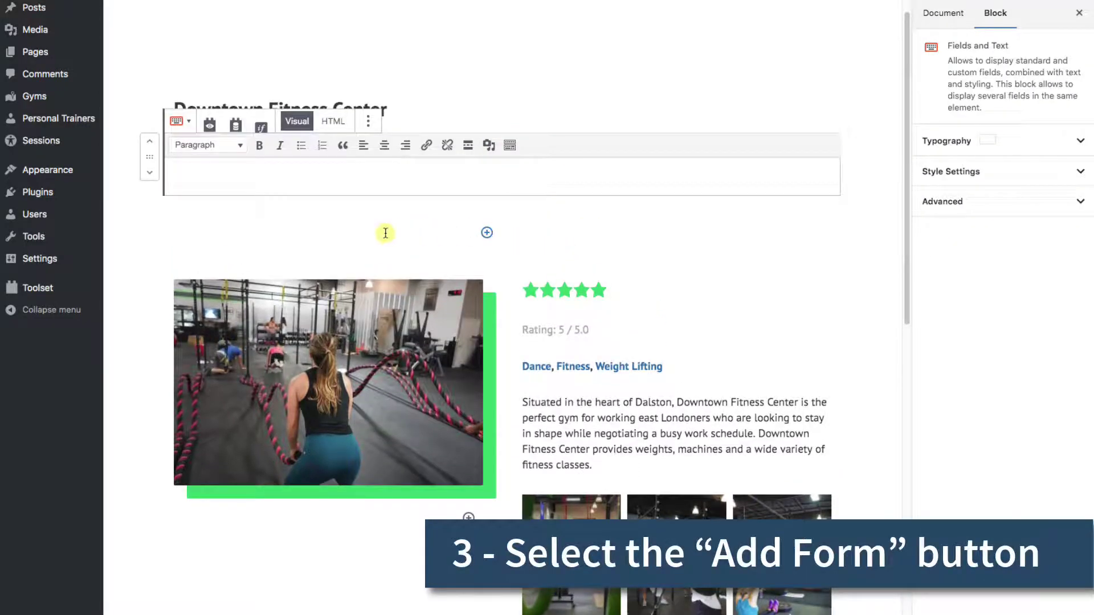
{"action": "left_click", "coordinate": [233, 124]}
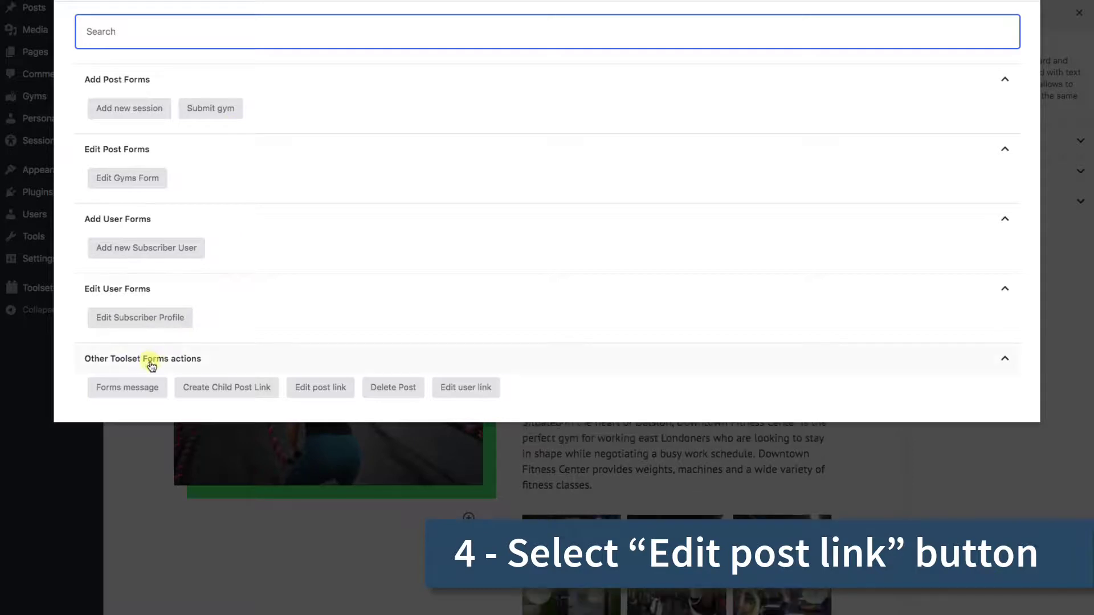
Insert an edit-post link shortcode that uses the Template for Gym Edit Form
{"action": "left_click", "coordinate": [328, 388]}
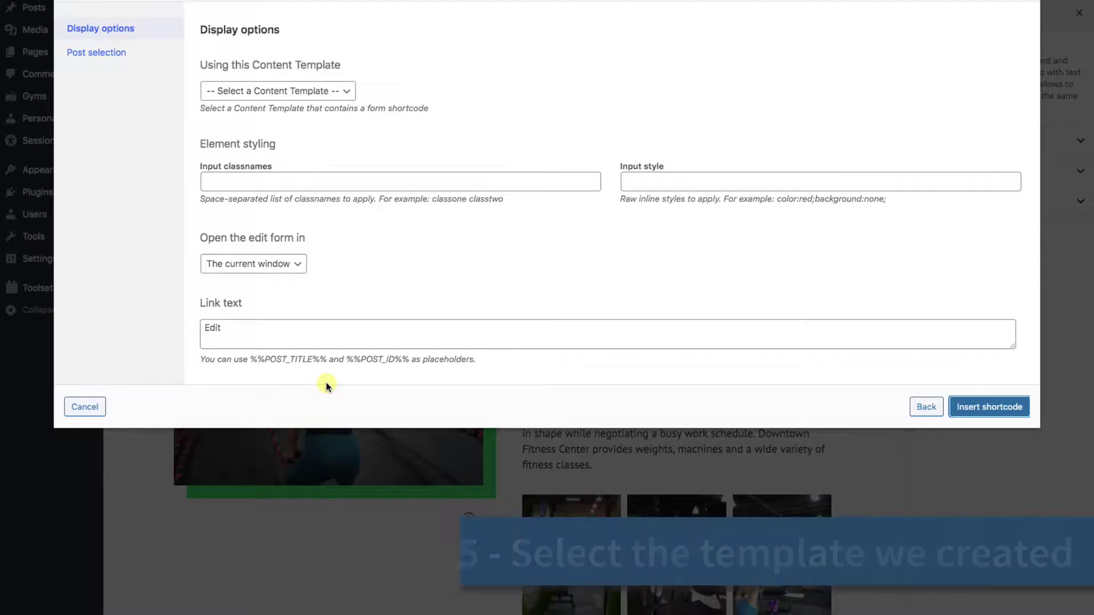
{"action": "left_click", "coordinate": [350, 89]}
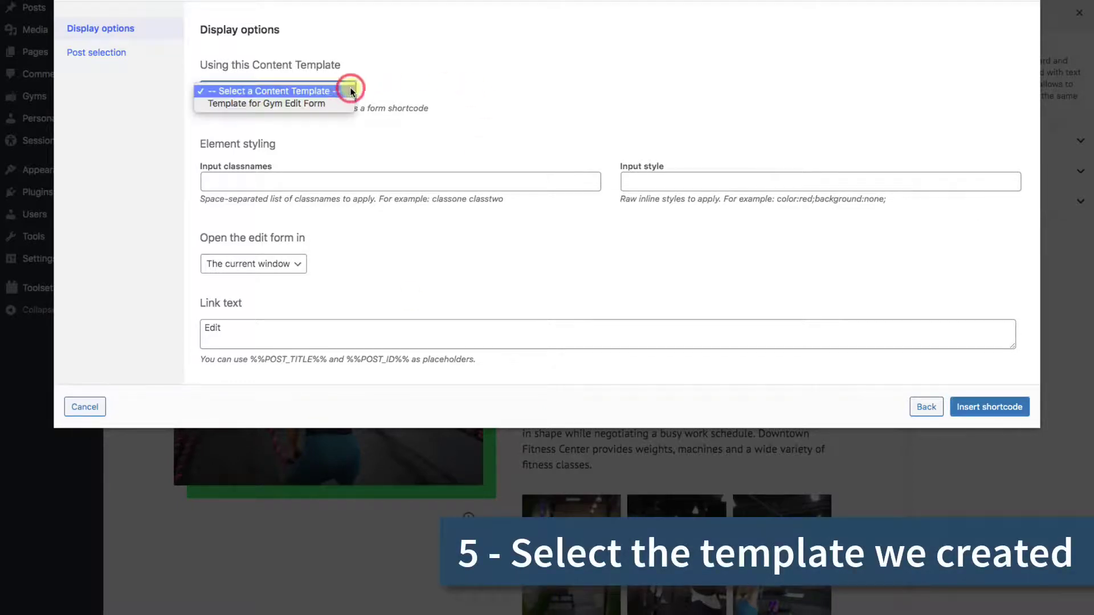
{"action": "left_click", "coordinate": [330, 104]}
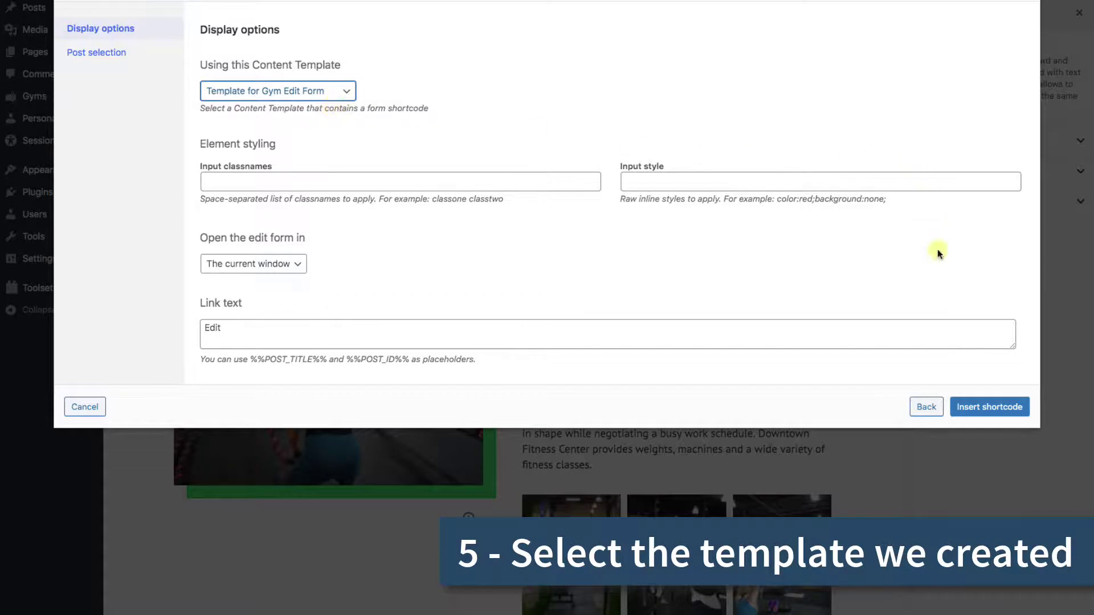
{"action": "left_click", "coordinate": [979, 416]}
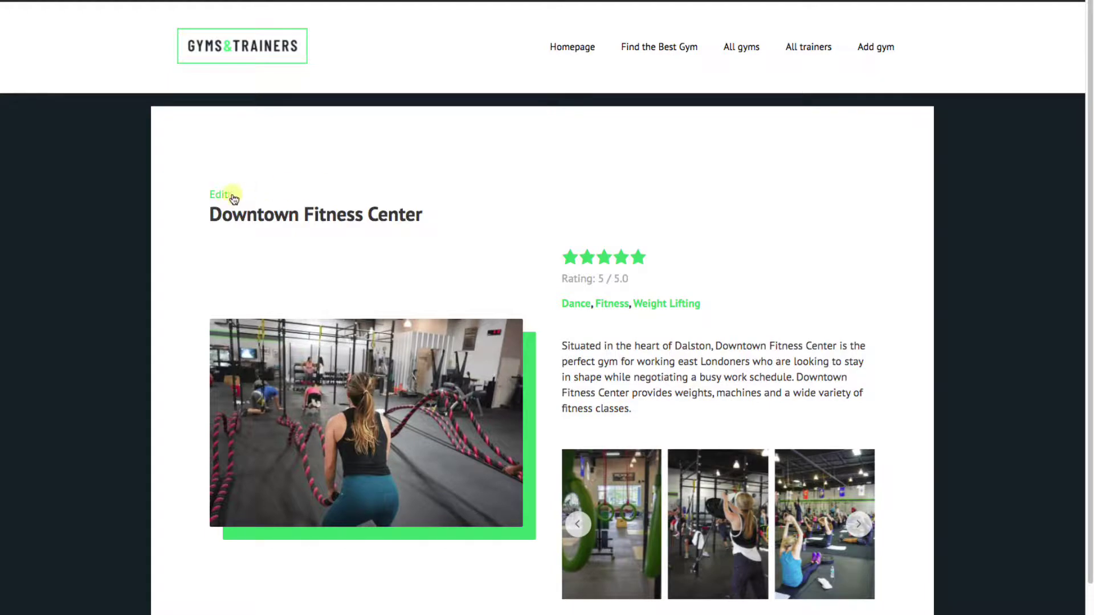
Move the Edit link block above the Downtown Fitness Center title
{"action": "left_click", "coordinate": [222, 196]}
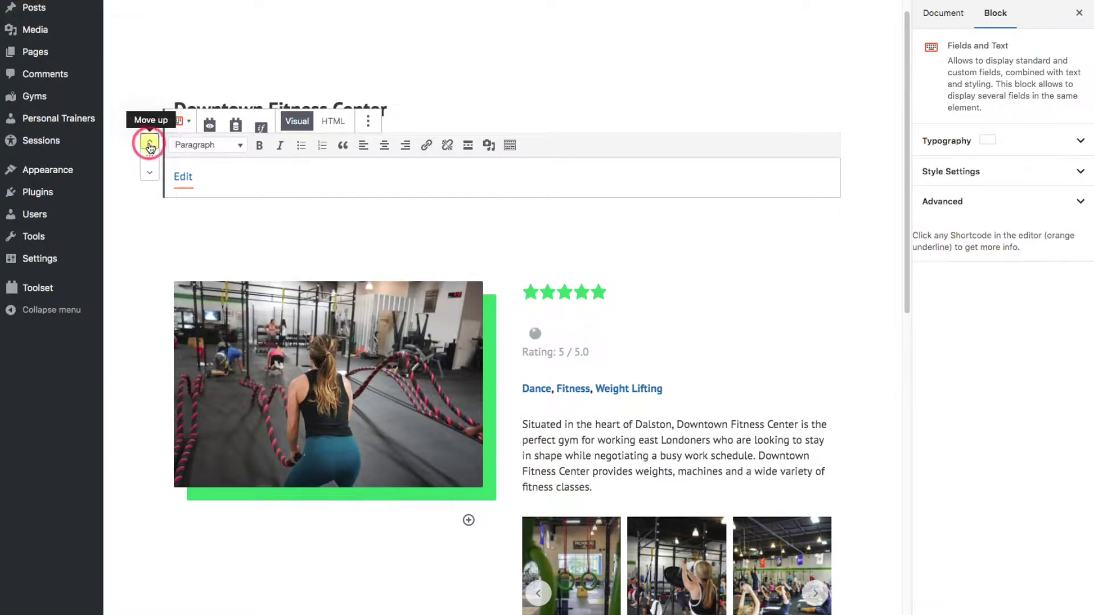
{"action": "left_click", "coordinate": [150, 146]}
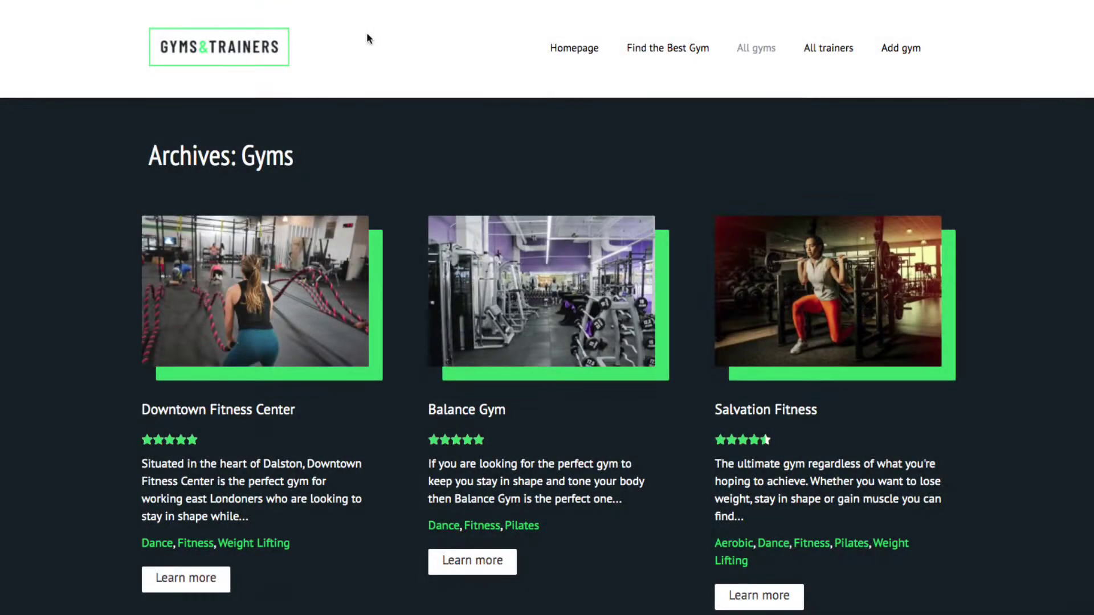
Bring up the Edit Gyms Archive option in the admin bar on the front-end Gyms archive
{"action": "mouse_move", "coordinate": [334, 11]}
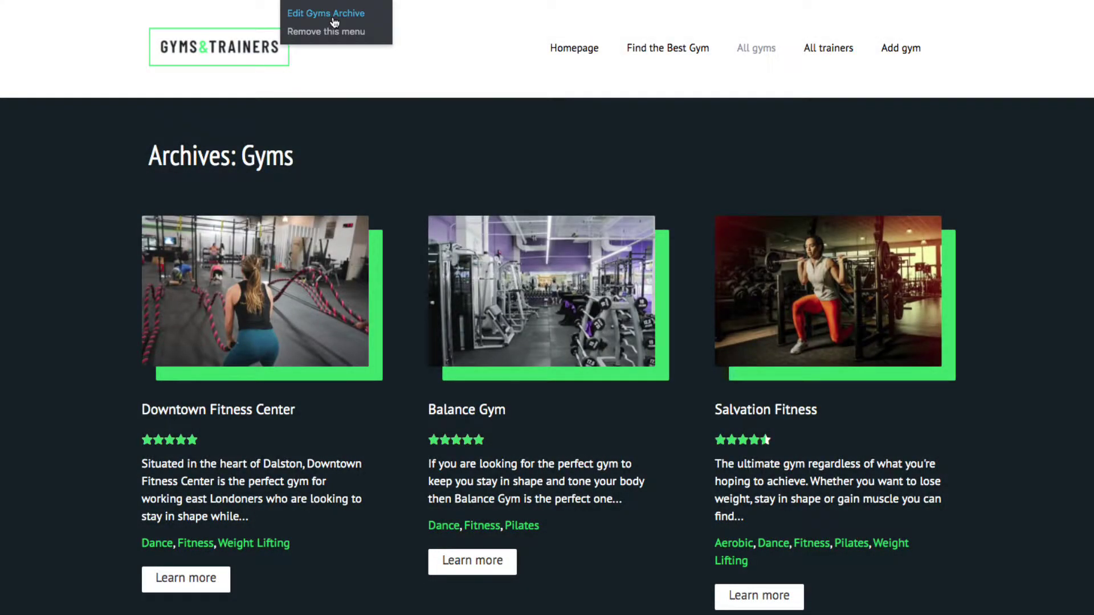
Open the Gyms archive in the editor and select the gym card Container via block navigation
{"action": "left_click", "coordinate": [334, 17]}
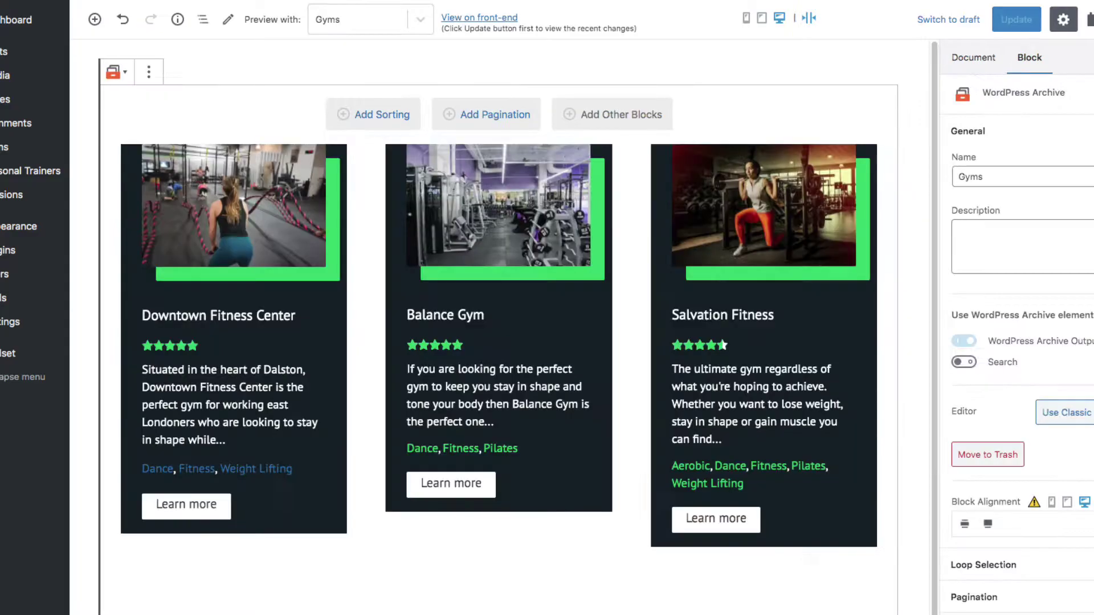
{"action": "left_click", "coordinate": [204, 21]}
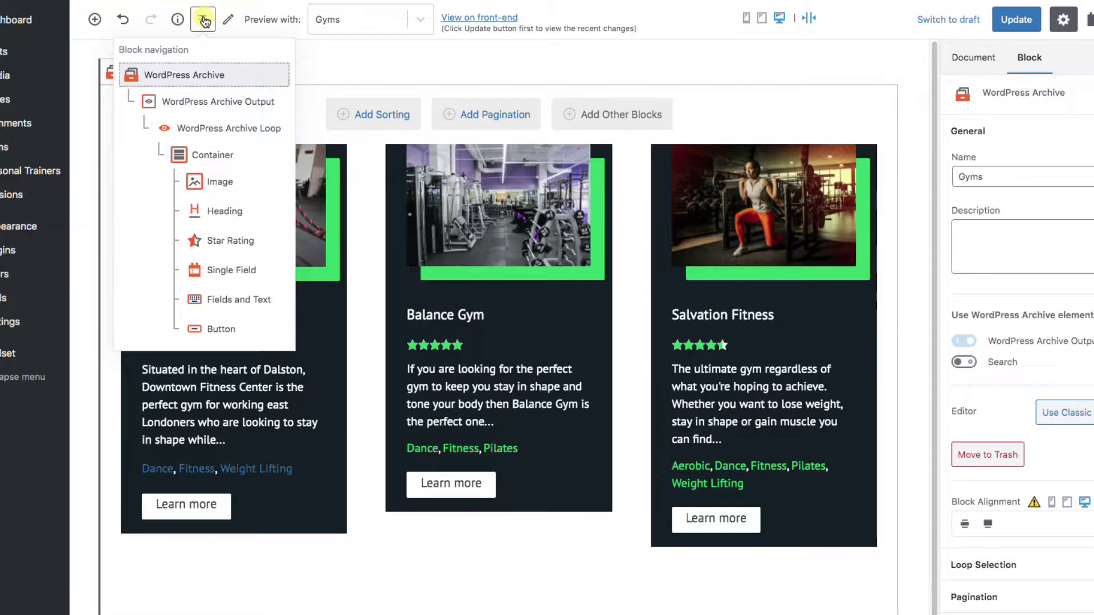
{"action": "left_click", "coordinate": [204, 21]}
{"action": "left_click", "coordinate": [127, 122]}
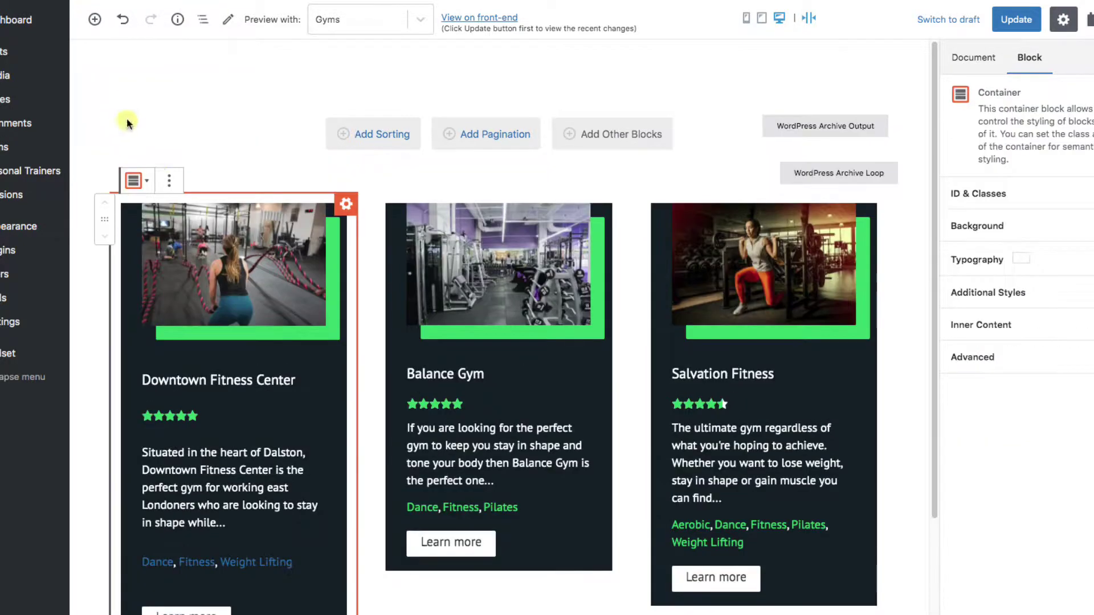
Add a Fields and Text block with an Edit post link using Template for Gym Edit Form
{"action": "left_click", "coordinate": [217, 362]}
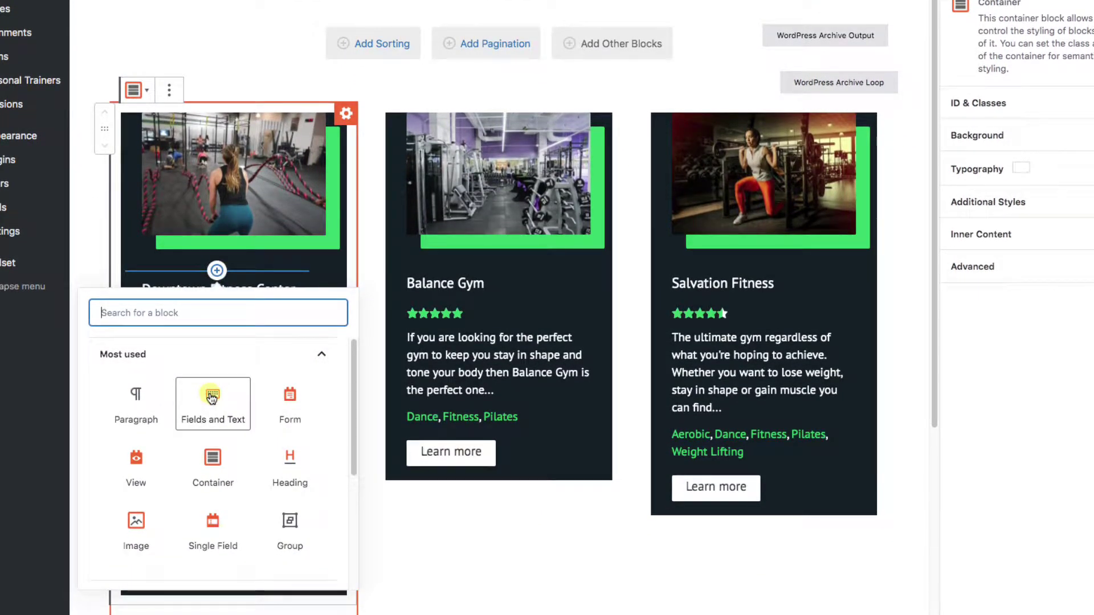
{"action": "left_click", "coordinate": [212, 399]}
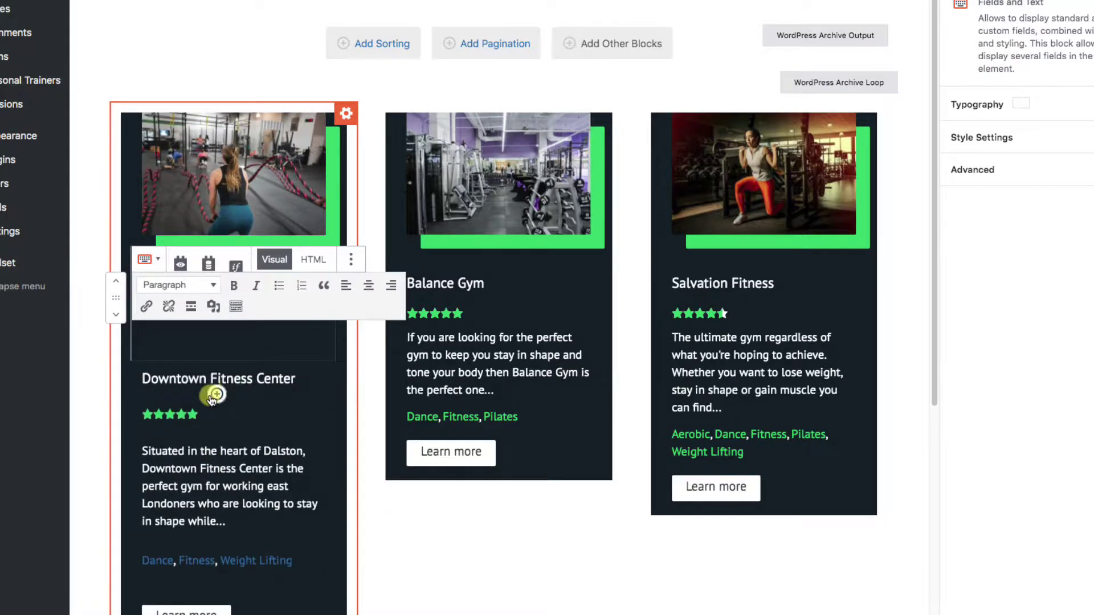
{"action": "left_click", "coordinate": [207, 264]}
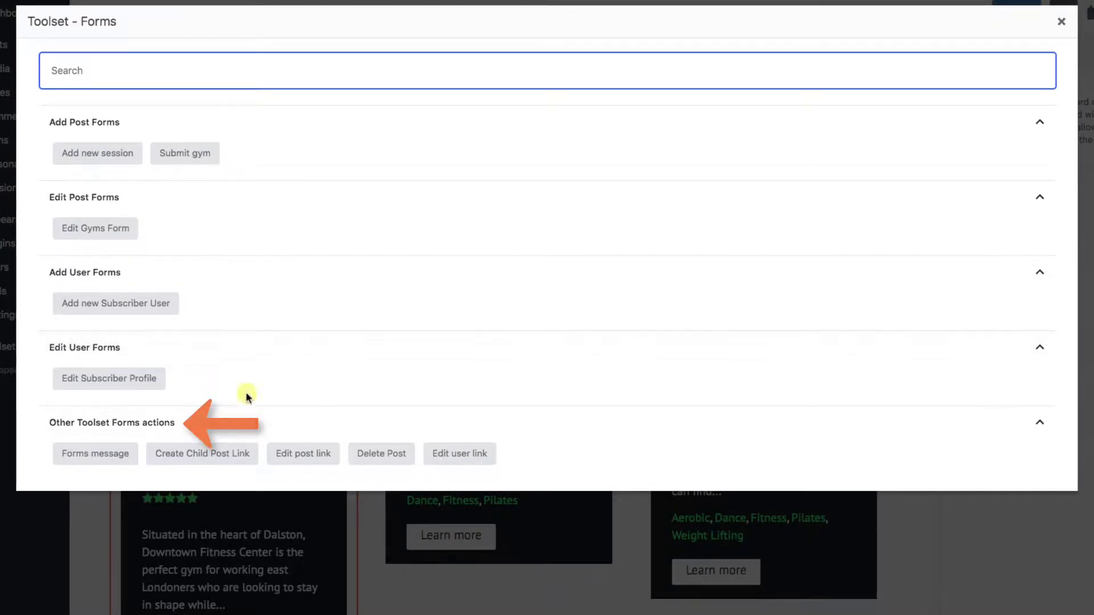
{"action": "left_click", "coordinate": [319, 462]}
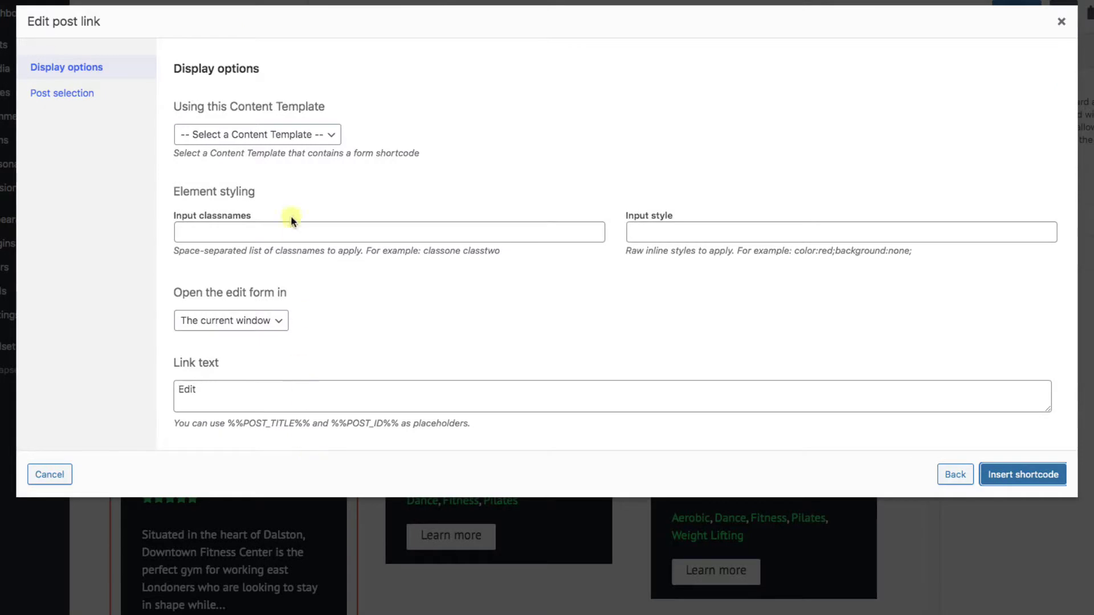
{"action": "left_click", "coordinate": [259, 137]}
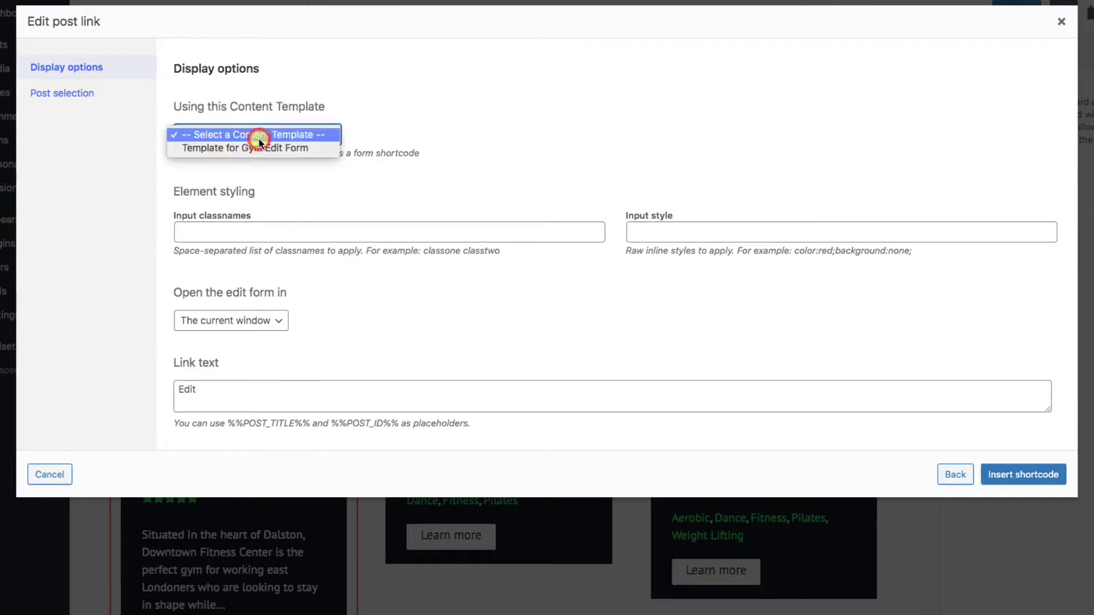
{"action": "left_click", "coordinate": [256, 146]}
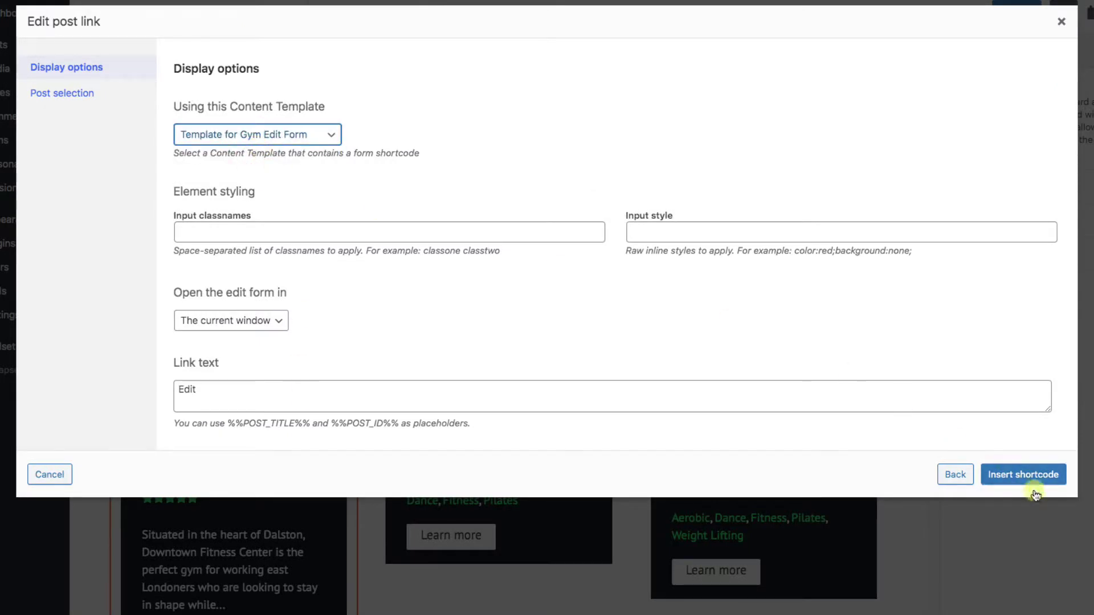
{"action": "left_click", "coordinate": [1024, 474]}
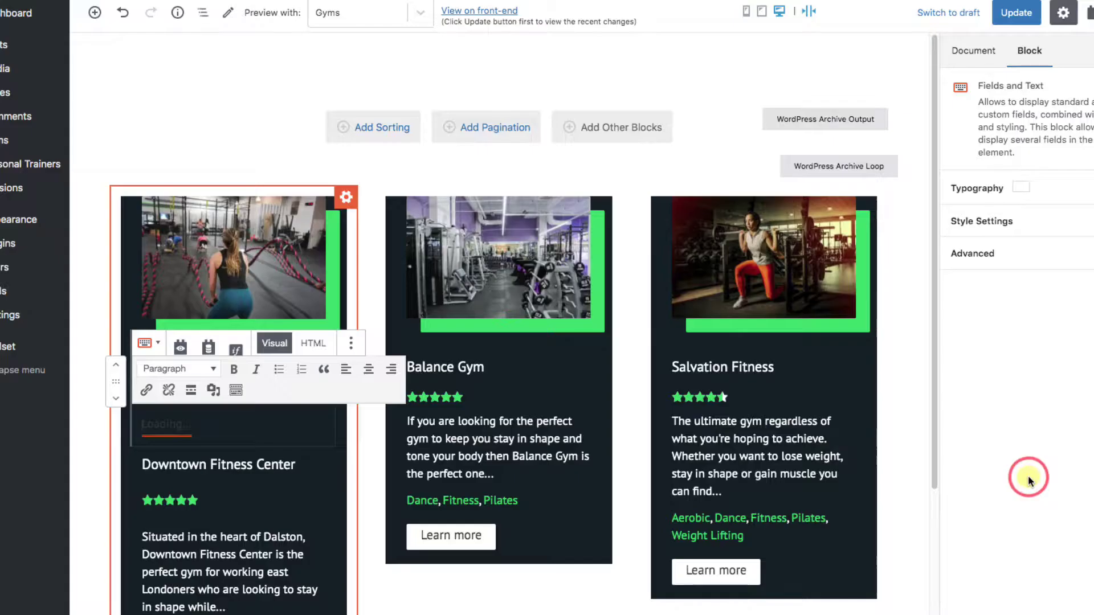
Move the Edit link block up above the gym image in the card
{"action": "left_click", "coordinate": [115, 366]}
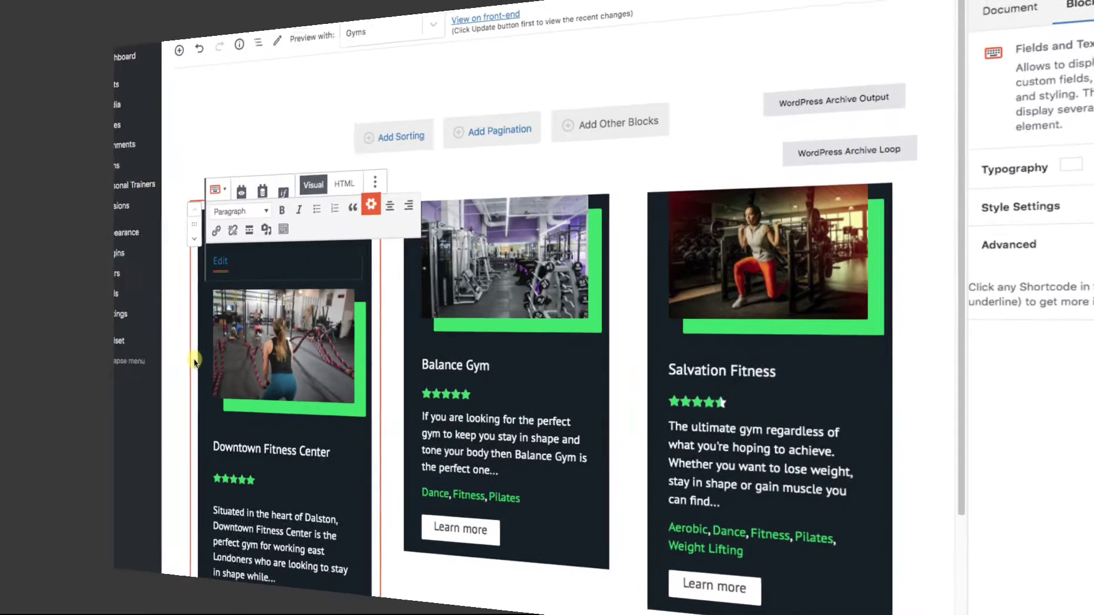